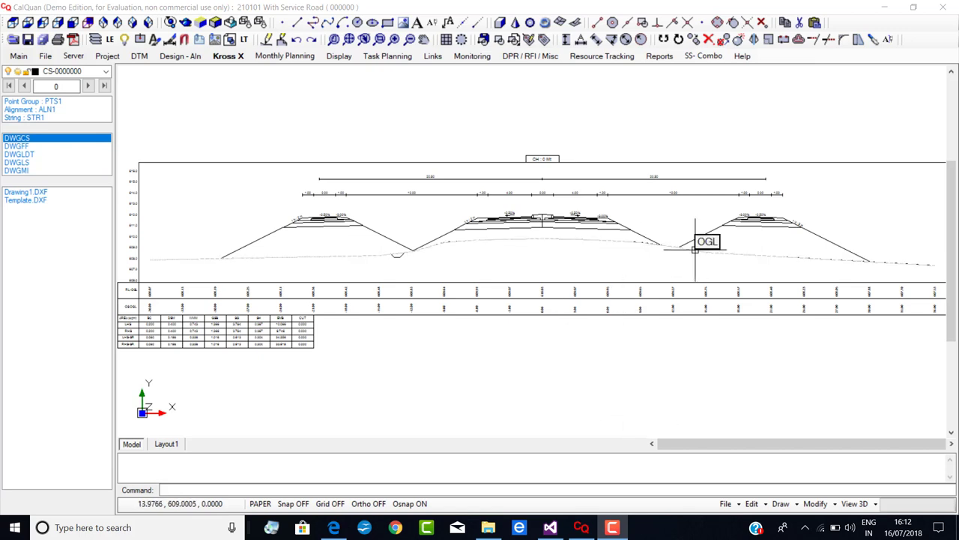
Browse the cross-sections from chainage 10 to 70 and examine the main carriageway and both service roads.
click(88, 85)
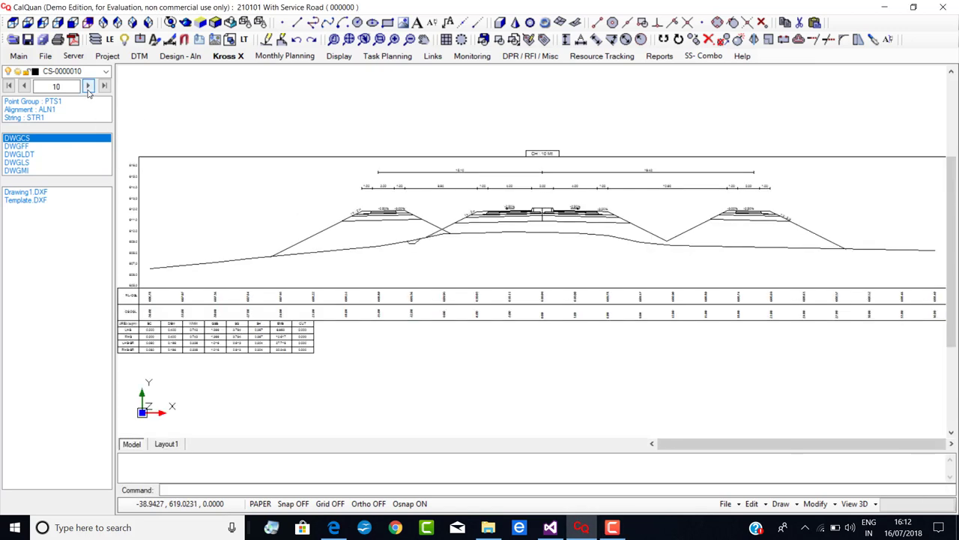
scroll(694, 252, up, 5)
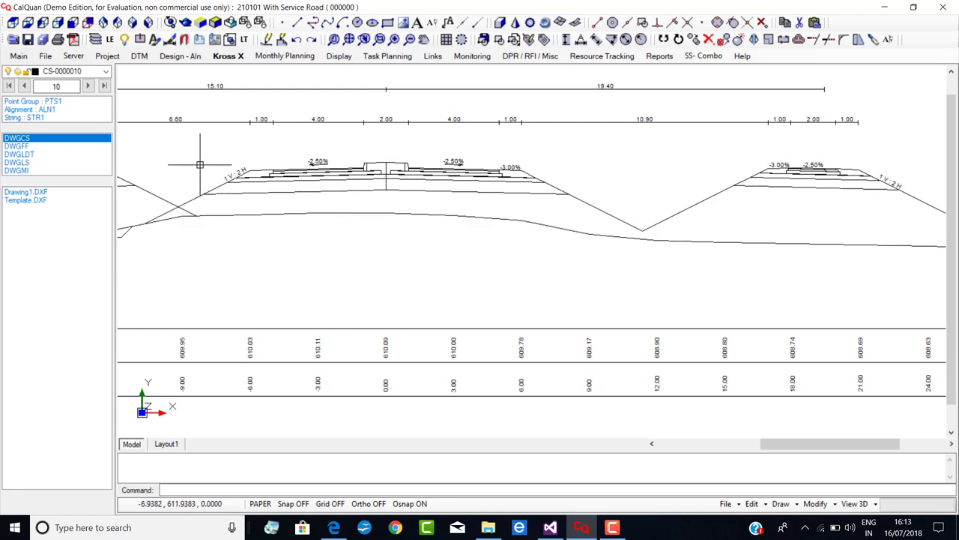
click(88, 87)
click(88, 86)
click(88, 86)
click(88, 87)
click(93, 87)
click(93, 87)
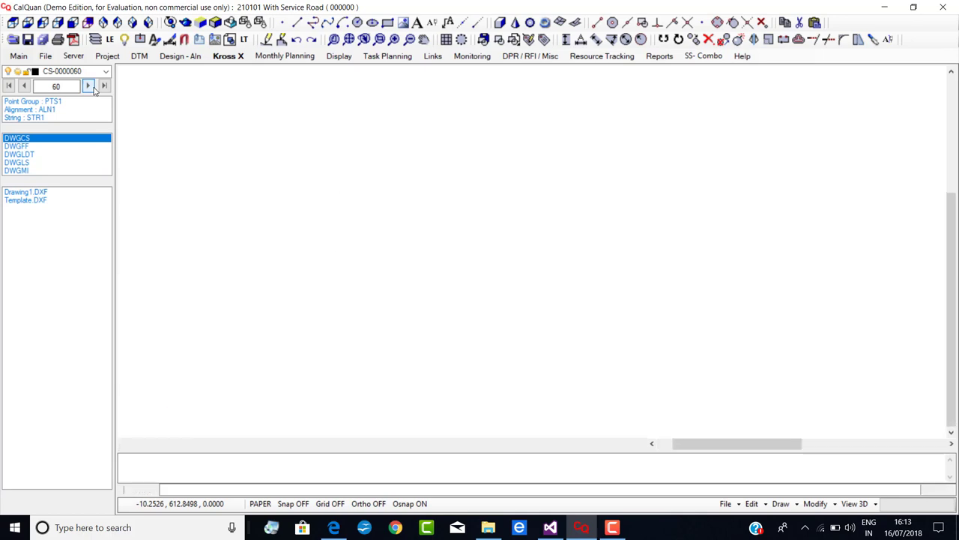
scroll(707, 216, up, 3)
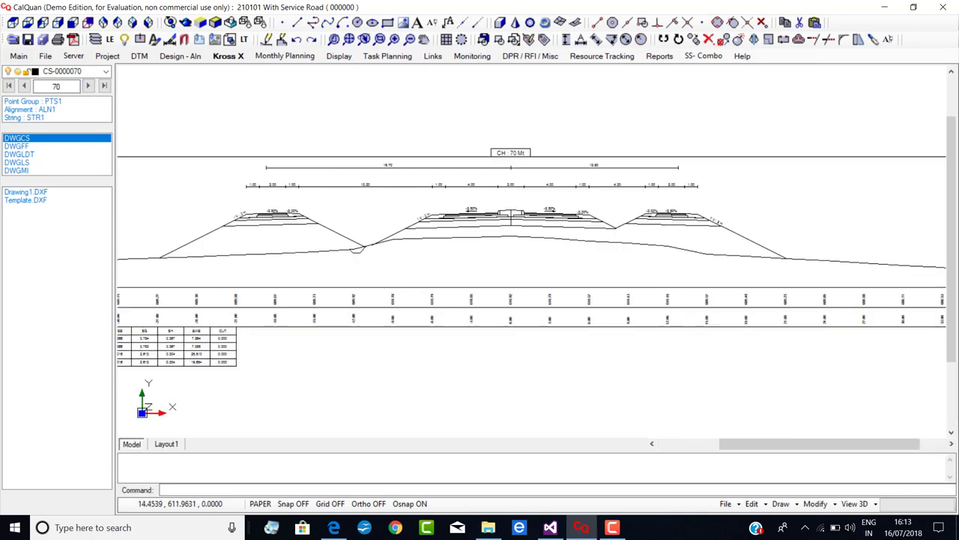
Go on to the cross-section at chainage 100 and examine where the right service road meets the main carriageway.
click(90, 86)
click(90, 87)
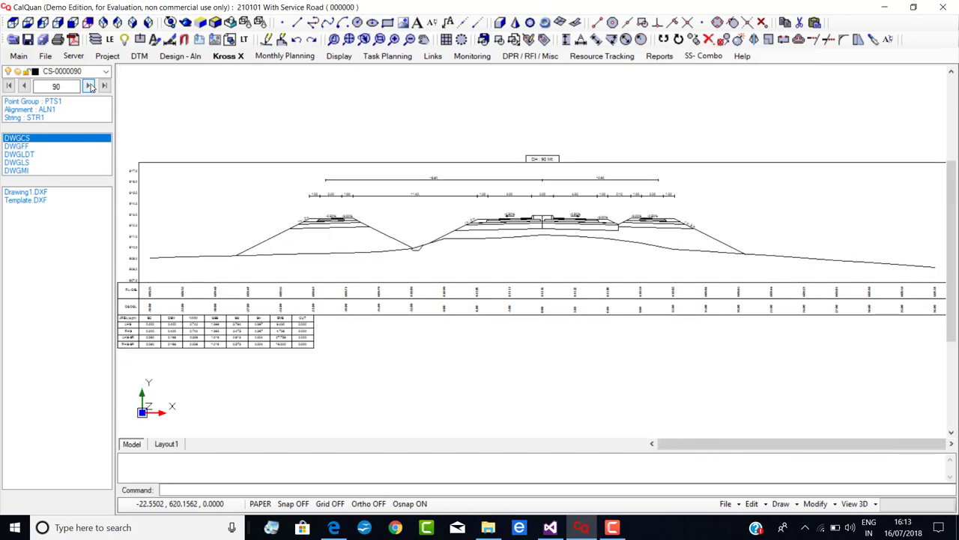
click(90, 87)
scroll(659, 201, up, 2)
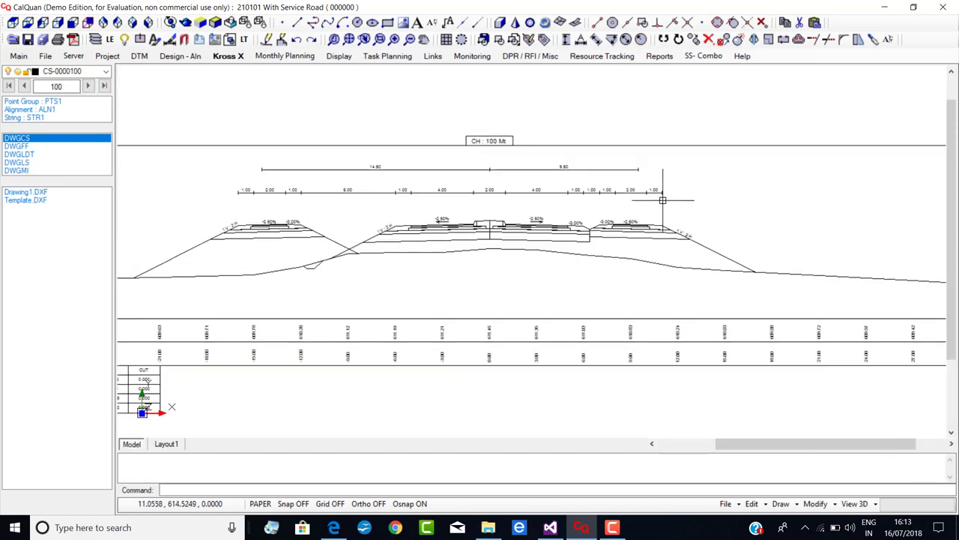
scroll(655, 202, up, 2)
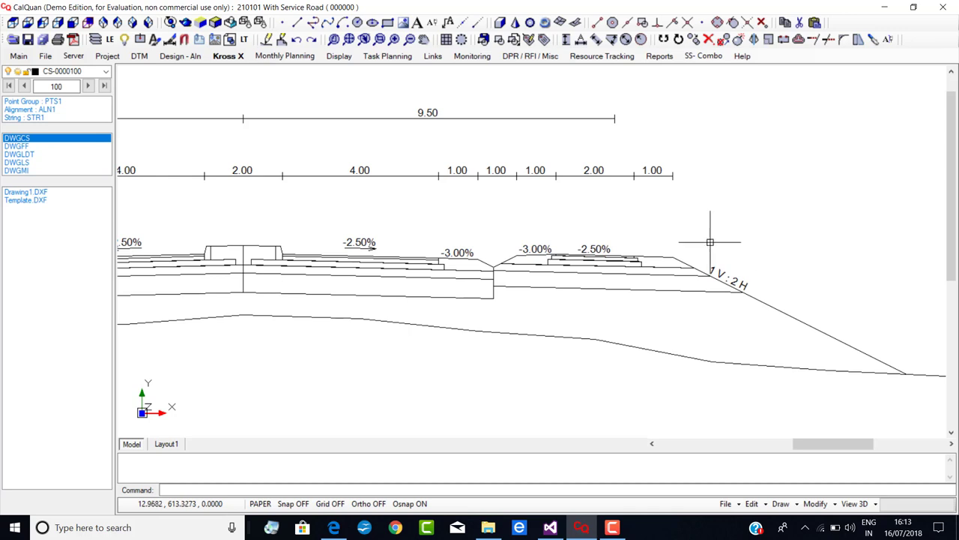
Open the build definitions and delete the Data Edit-1-R group from the SR-R type.
click(227, 60)
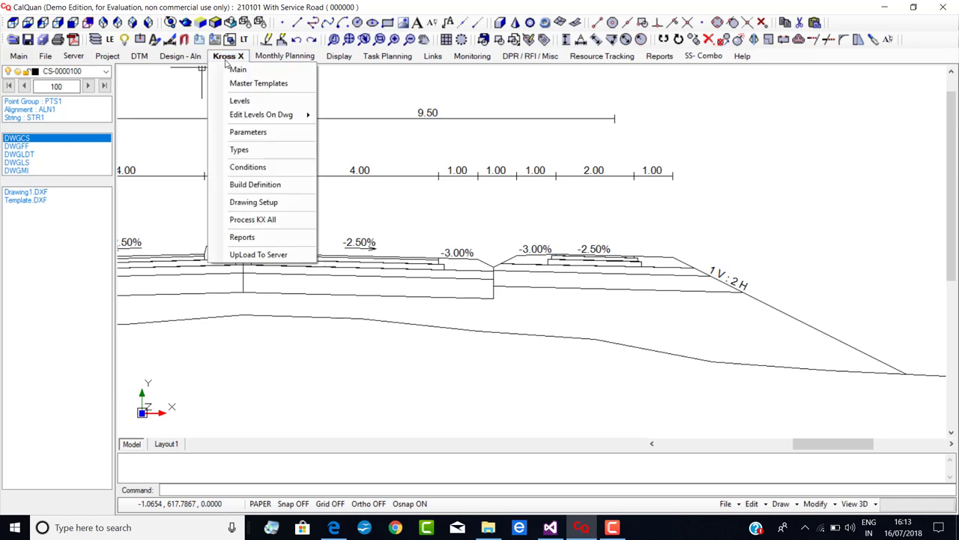
click(251, 185)
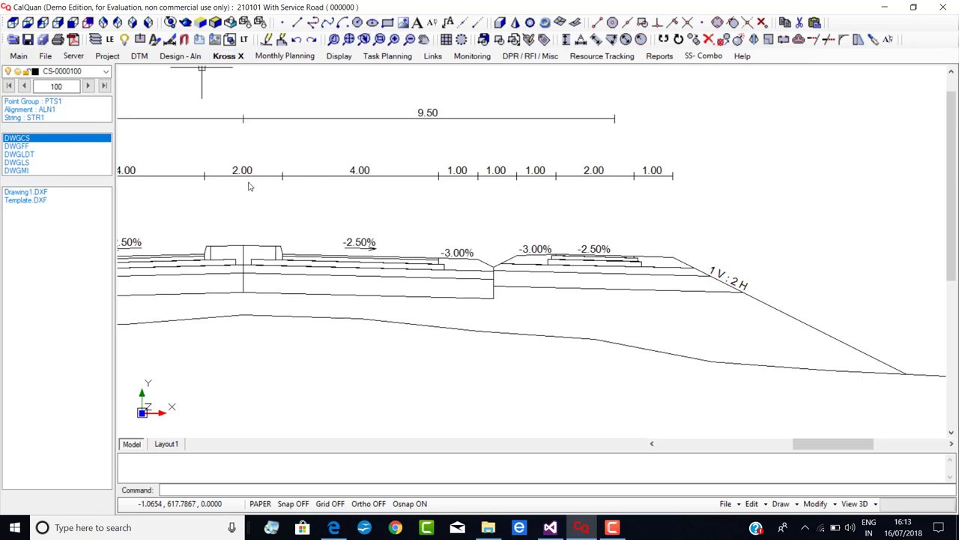
click(155, 147)
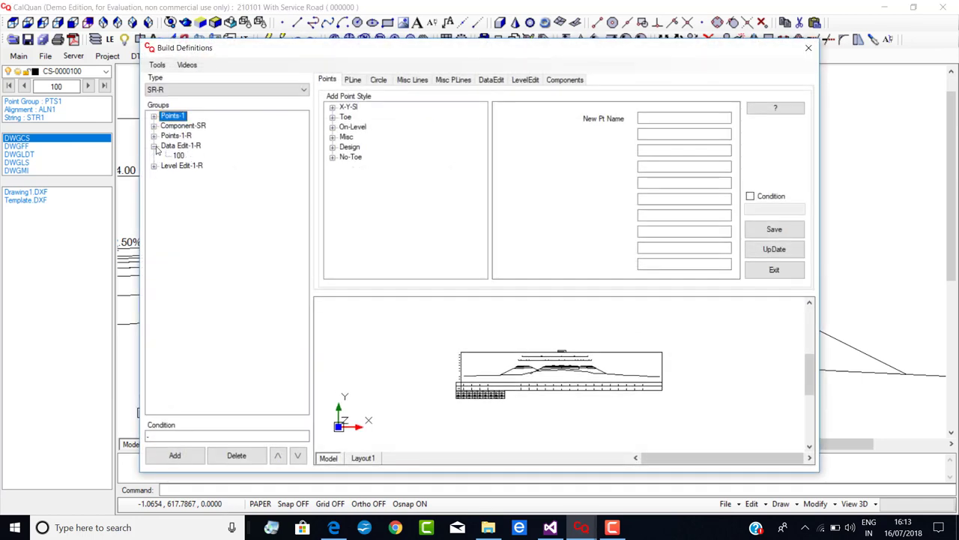
click(178, 146)
click(237, 455)
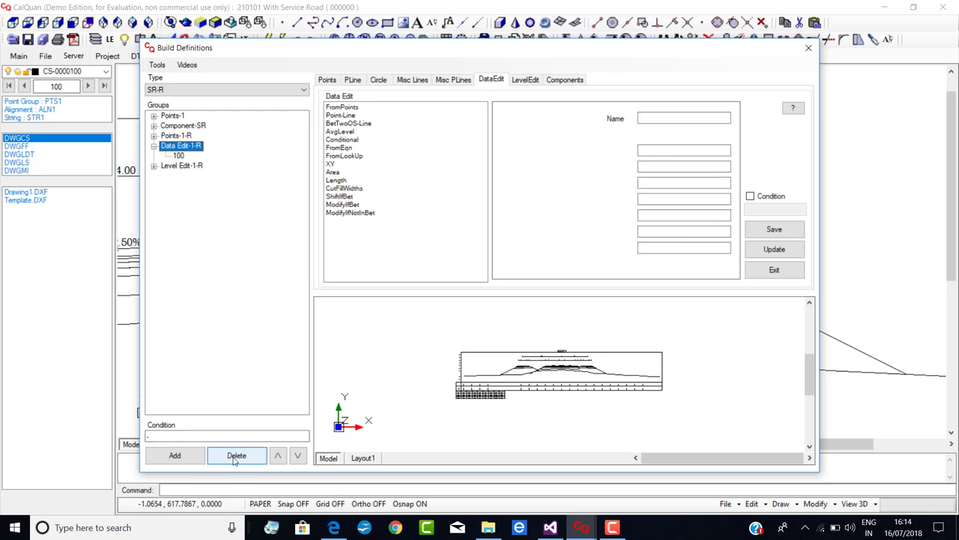
click(459, 304)
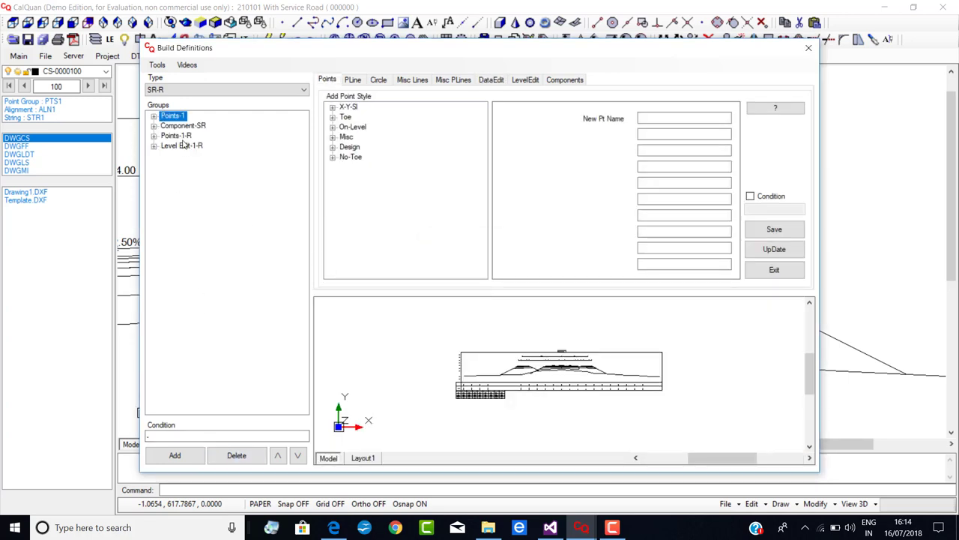
Delete the Level Edit-1-R and Points-1-R groups from the SR-R type and close the build definitions.
click(183, 146)
key(Delete)
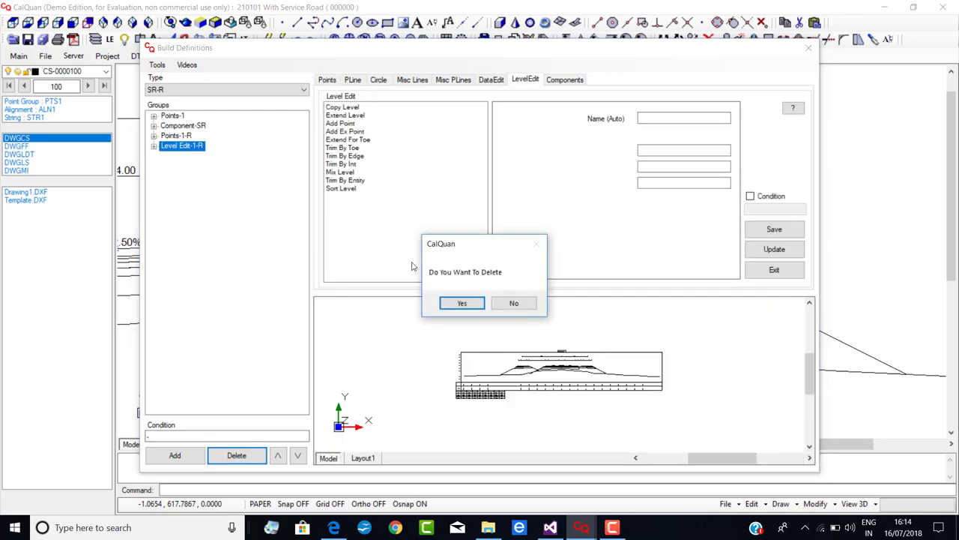
click(459, 303)
click(177, 136)
click(236, 455)
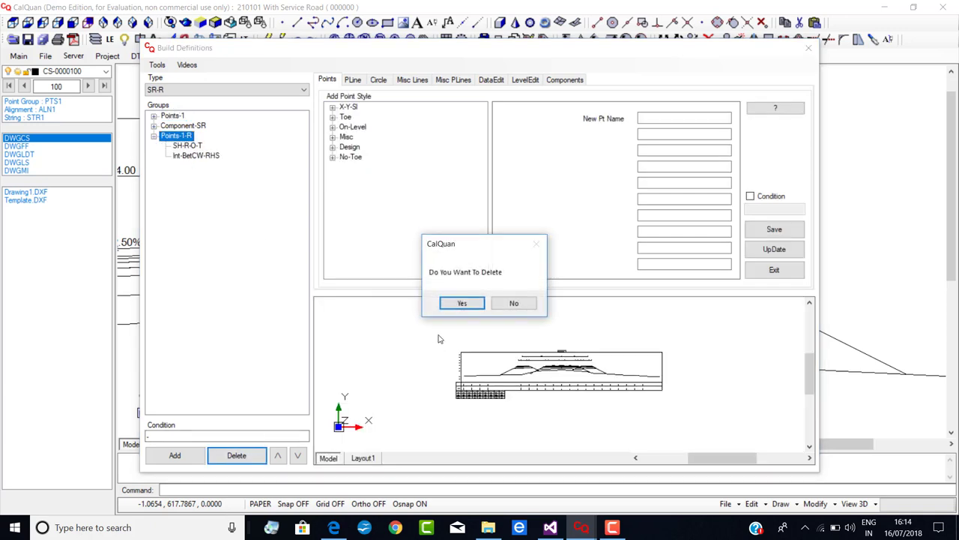
click(457, 303)
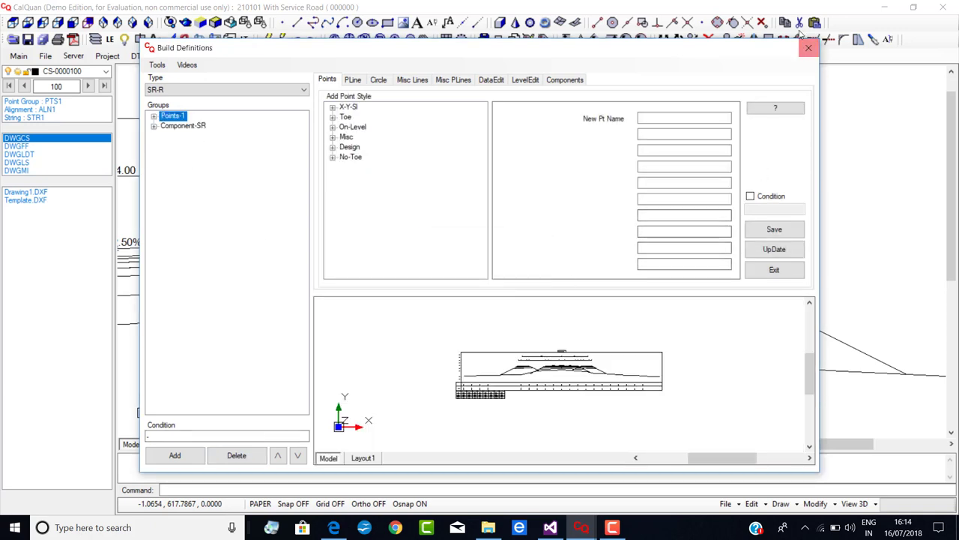
click(809, 48)
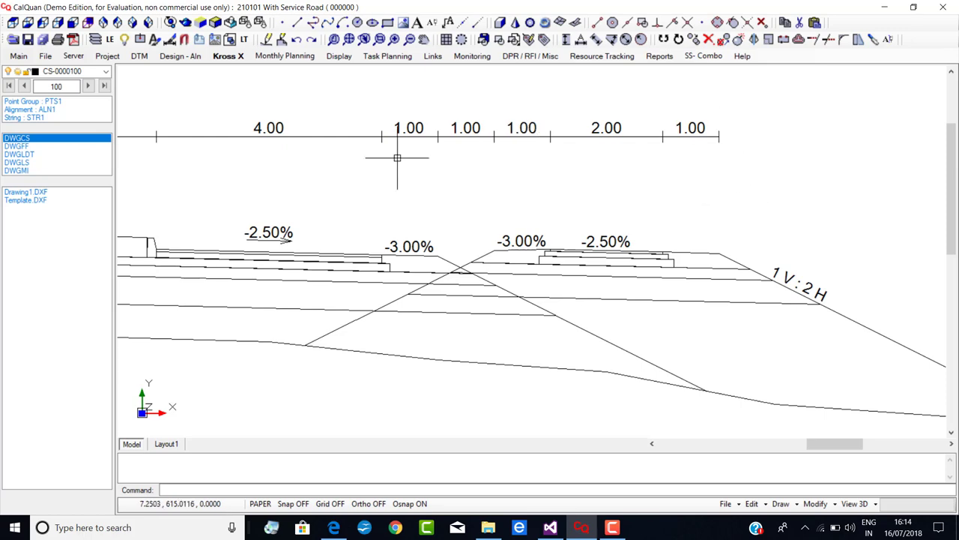
Return to the cross-section at chainage 0 and examine the area between the main carriageway and the right service road.
click(24, 87)
click(25, 86)
click(25, 86)
click(25, 86)
click(24, 87)
click(25, 86)
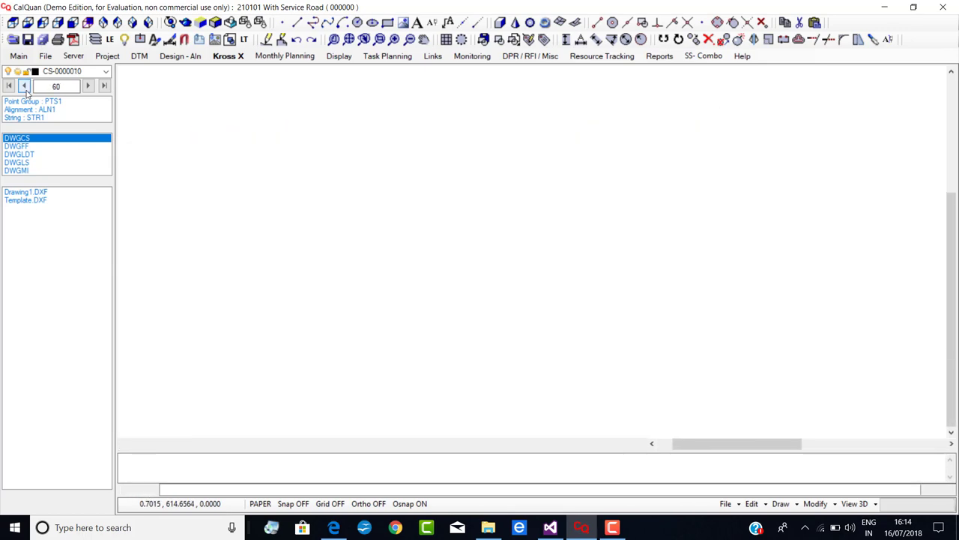
click(25, 86)
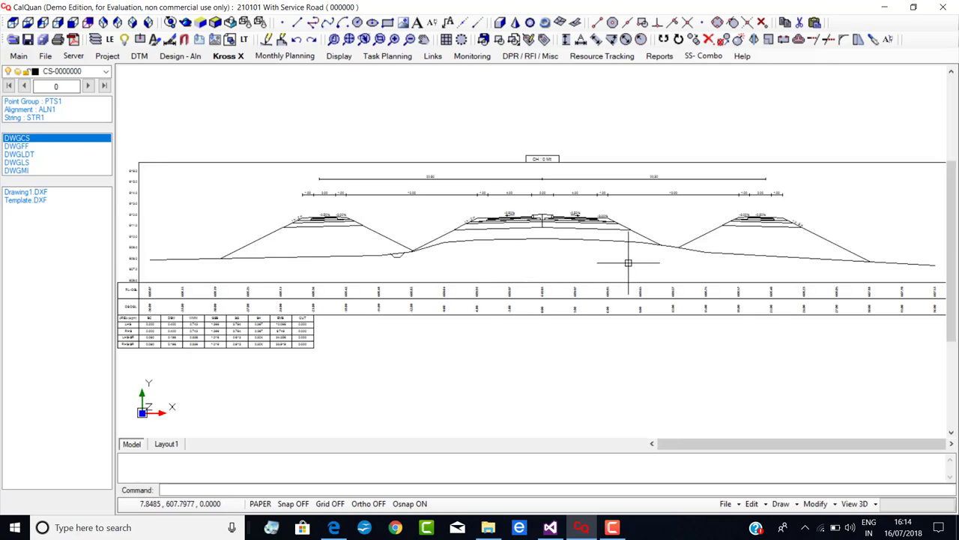
scroll(629, 262, up, 5)
middle_drag(634, 234, 377, 215)
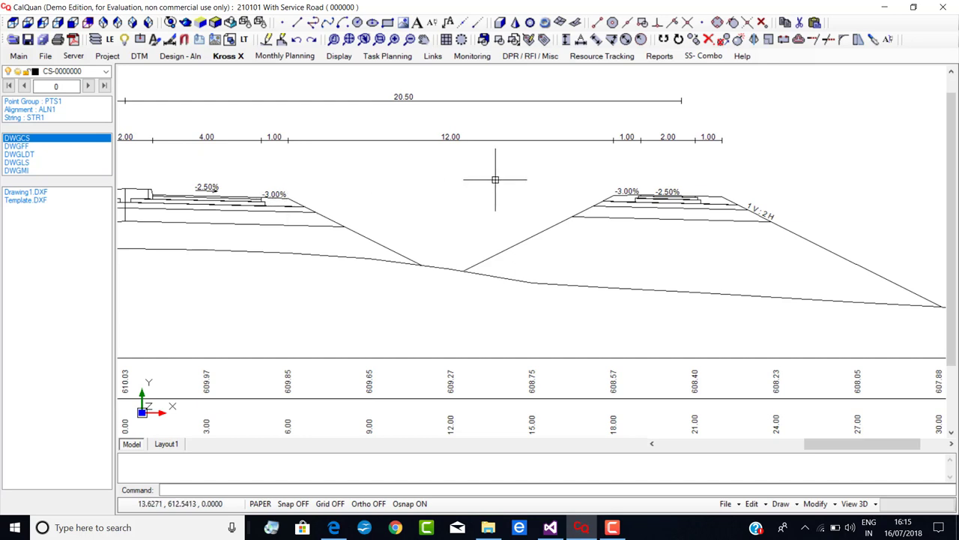
Add a Points command group named Points-1-R to the SR-R type in the build definitions.
click(240, 63)
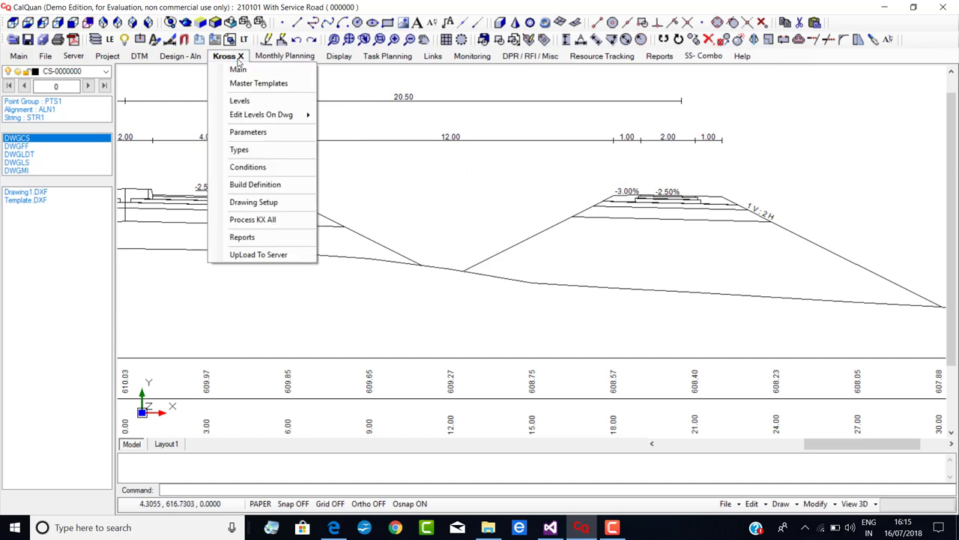
click(255, 186)
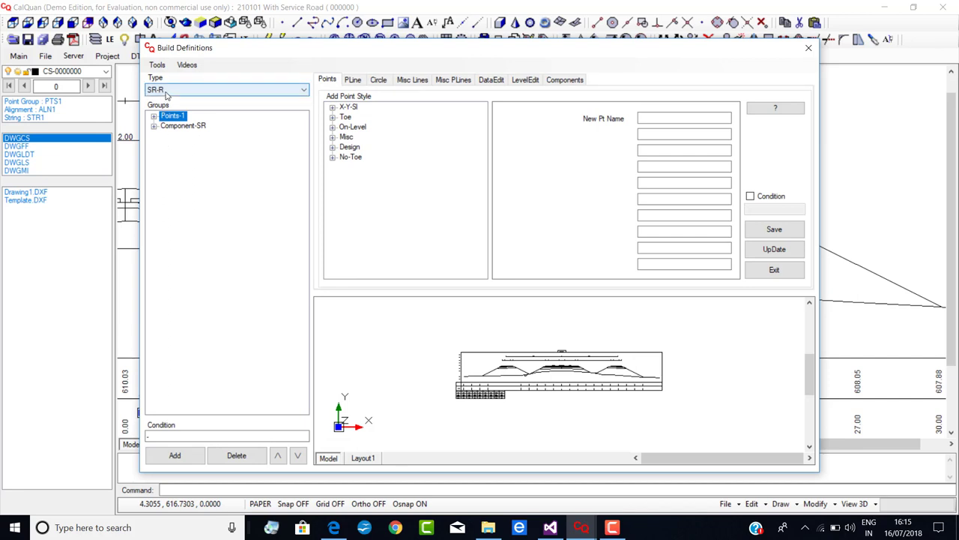
click(169, 89)
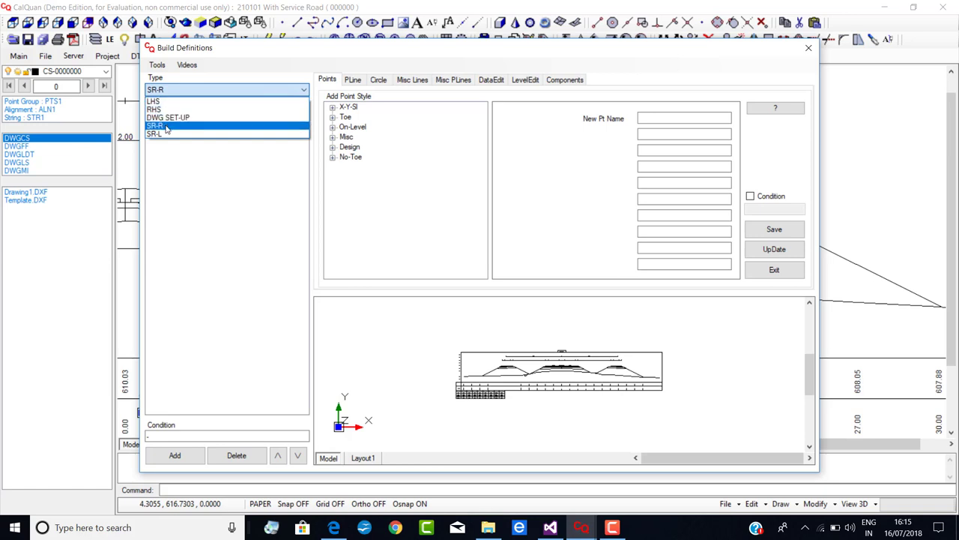
click(170, 127)
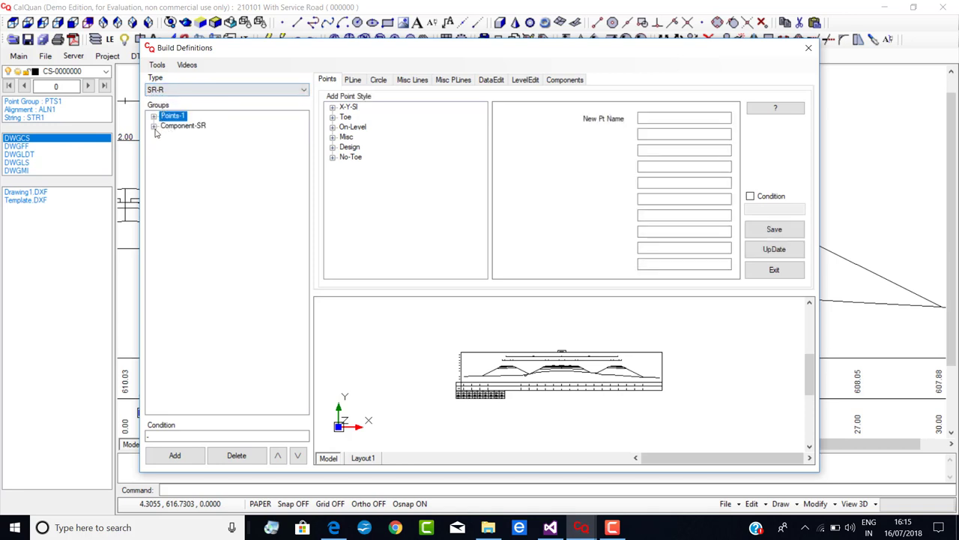
click(180, 457)
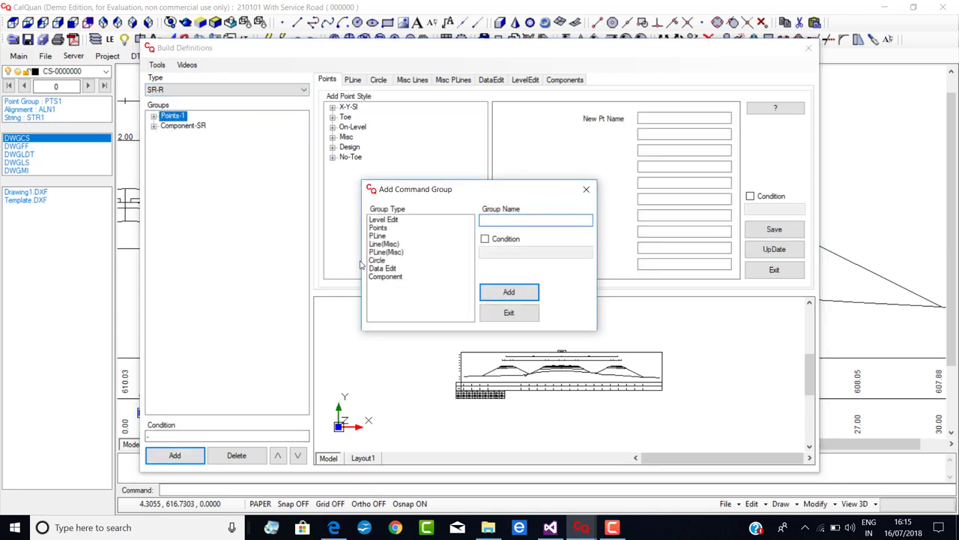
click(378, 228)
click(509, 292)
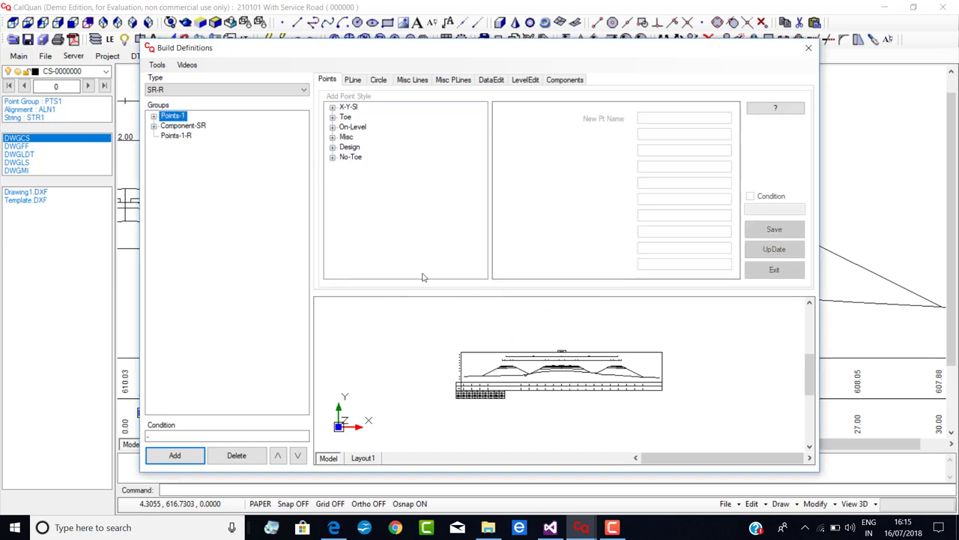
Add a Pt-From-Other-Type point to Points-1-R using SH-R-O-T from RHS Component-1, save it and check its location in the preview.
click(332, 138)
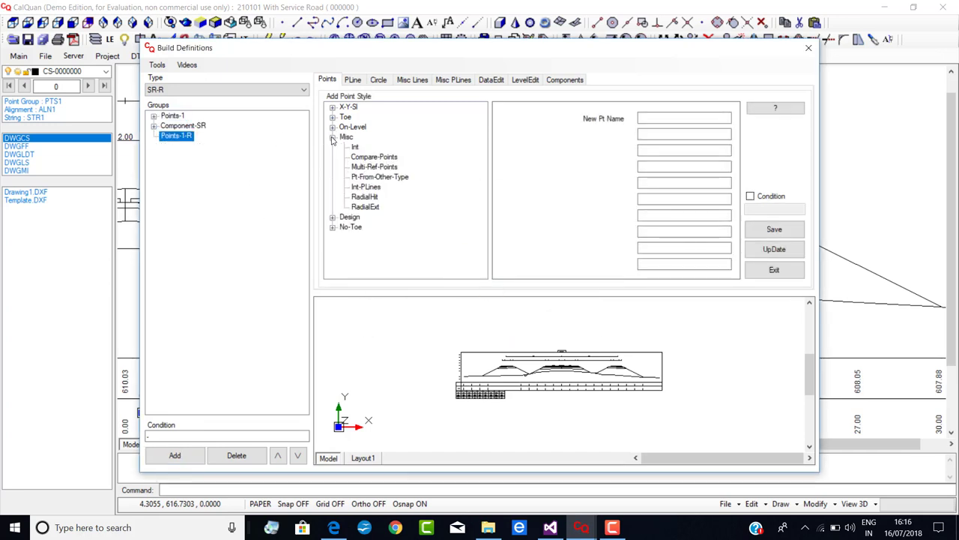
click(379, 177)
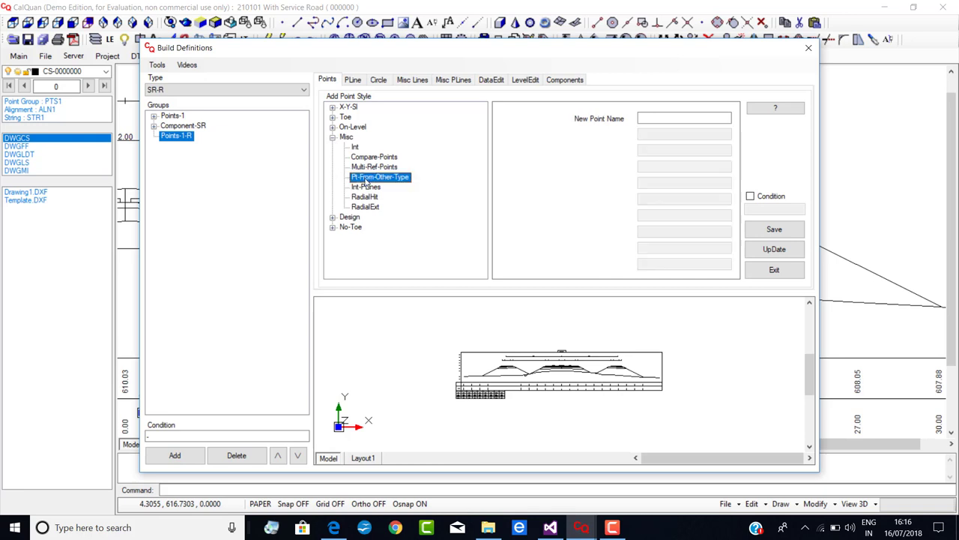
click(670, 118)
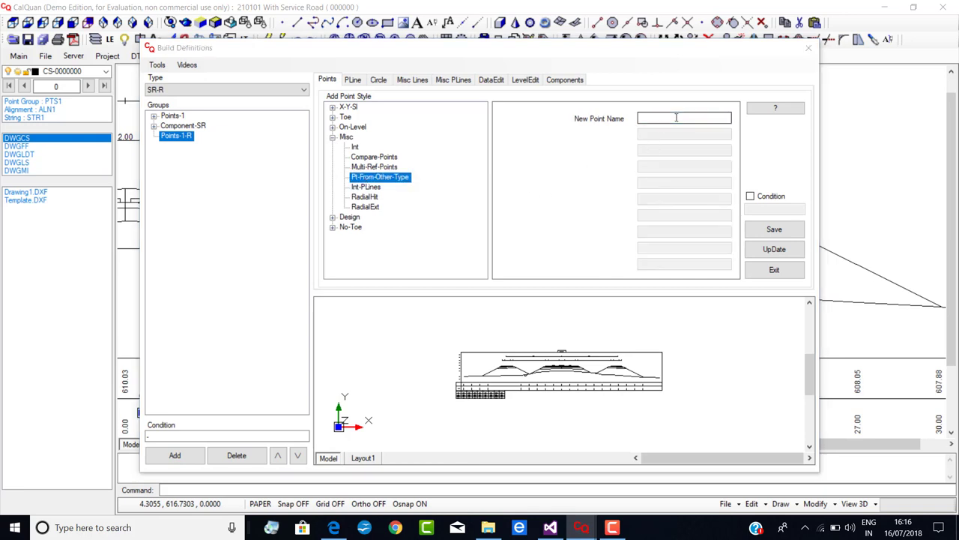
click(419, 146)
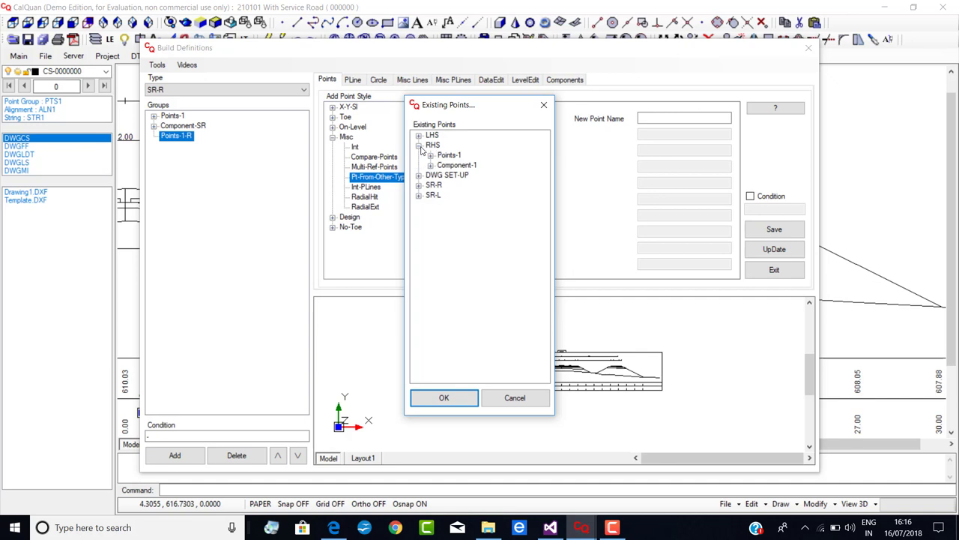
click(430, 165)
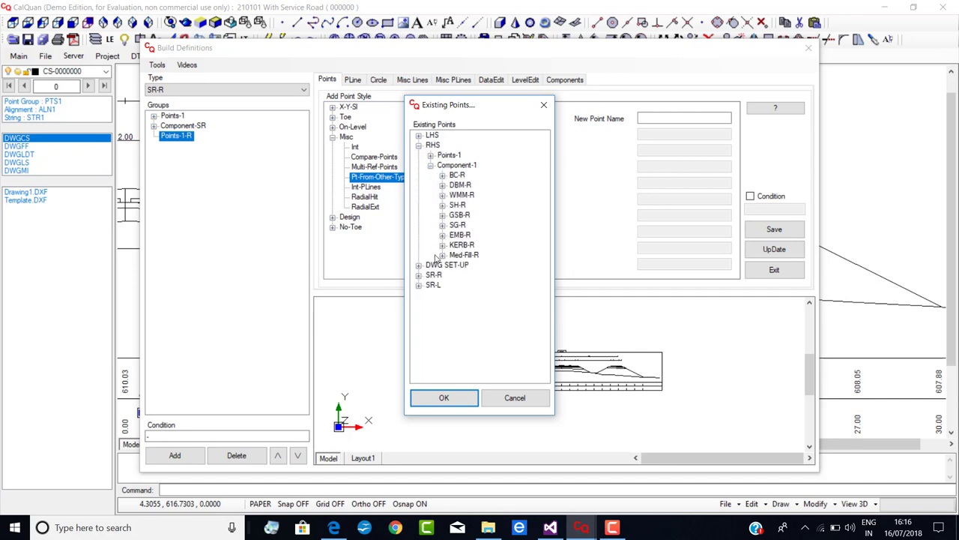
click(442, 204)
click(473, 216)
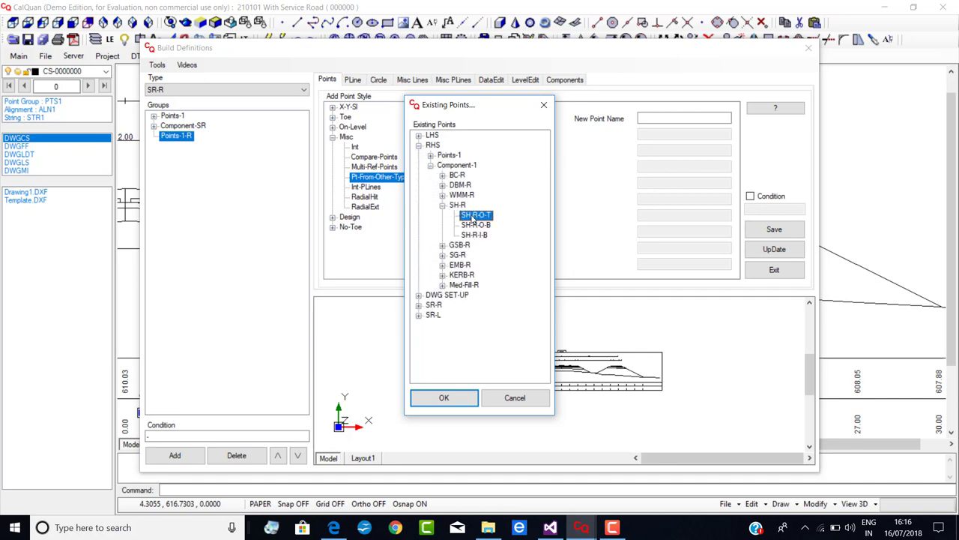
click(460, 399)
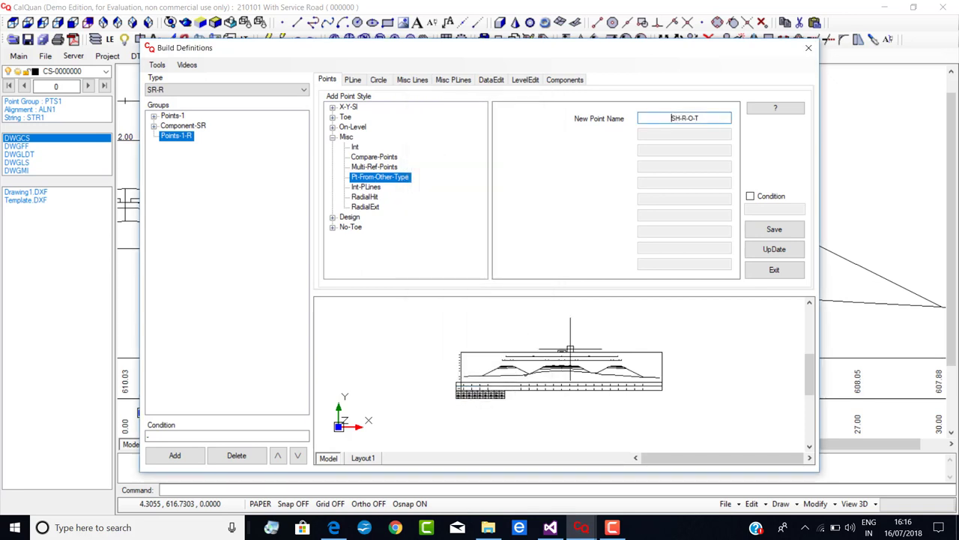
click(768, 231)
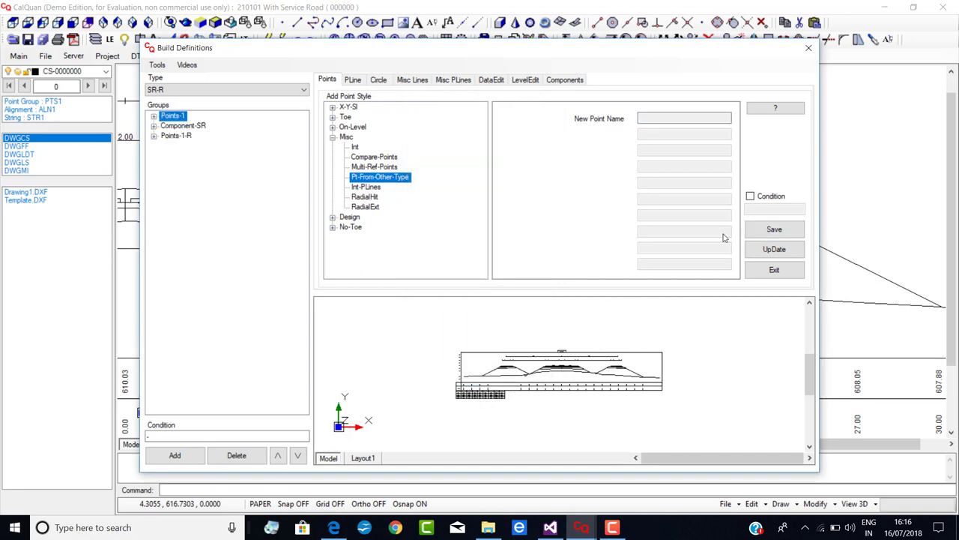
scroll(561, 379, up, 6)
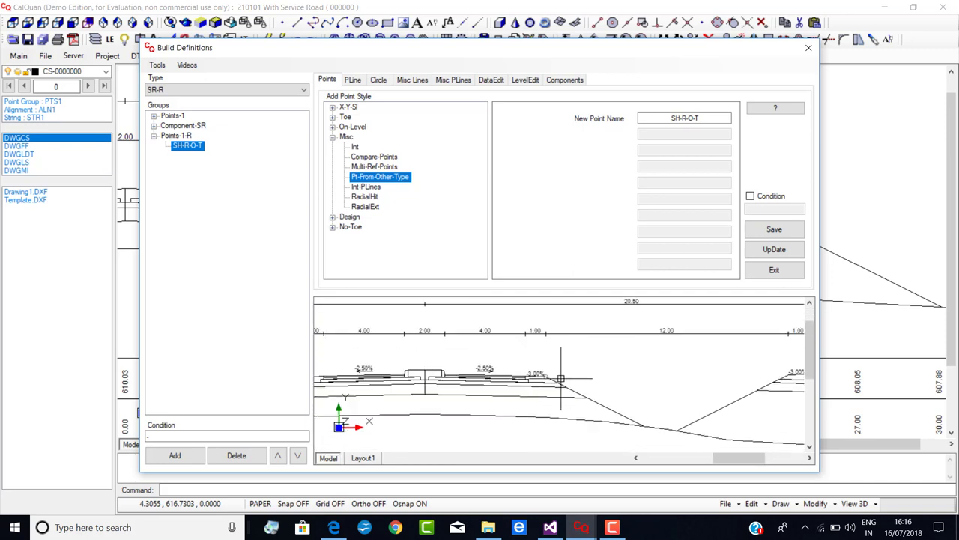
scroll(560, 379, up, 2)
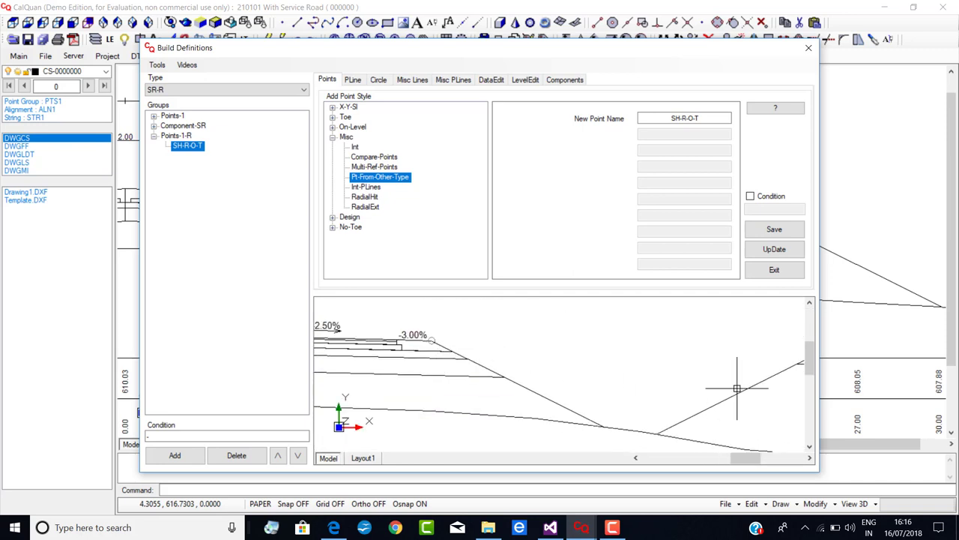
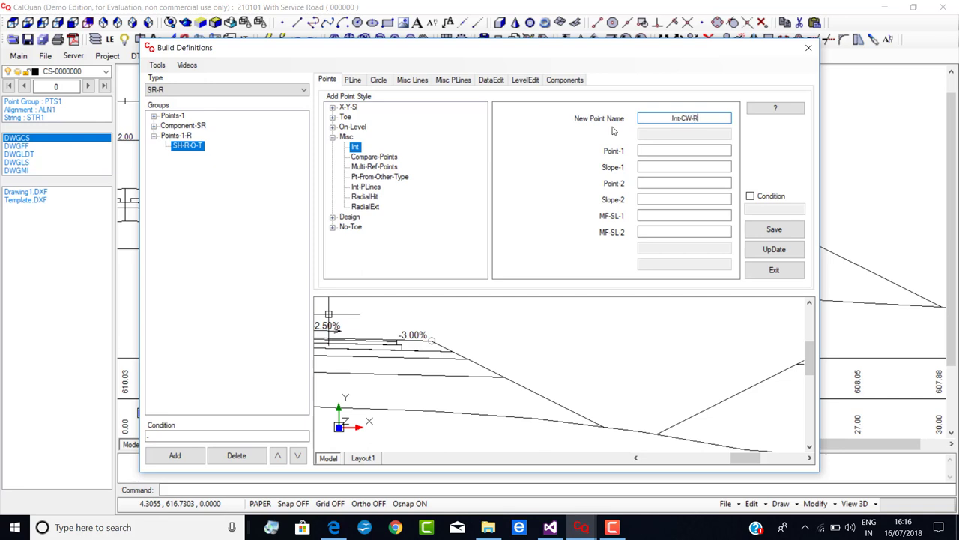
Set Point-1 of the new Int point Int-CW-R to SH-R-O-T from Points-1-R and its Slope-1 to -0.5.
double_click(652, 151)
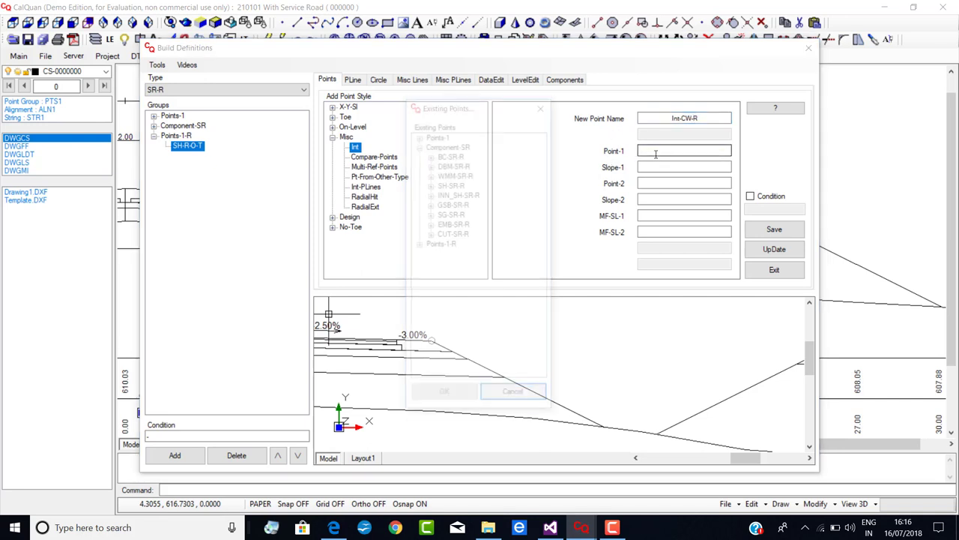
click(419, 246)
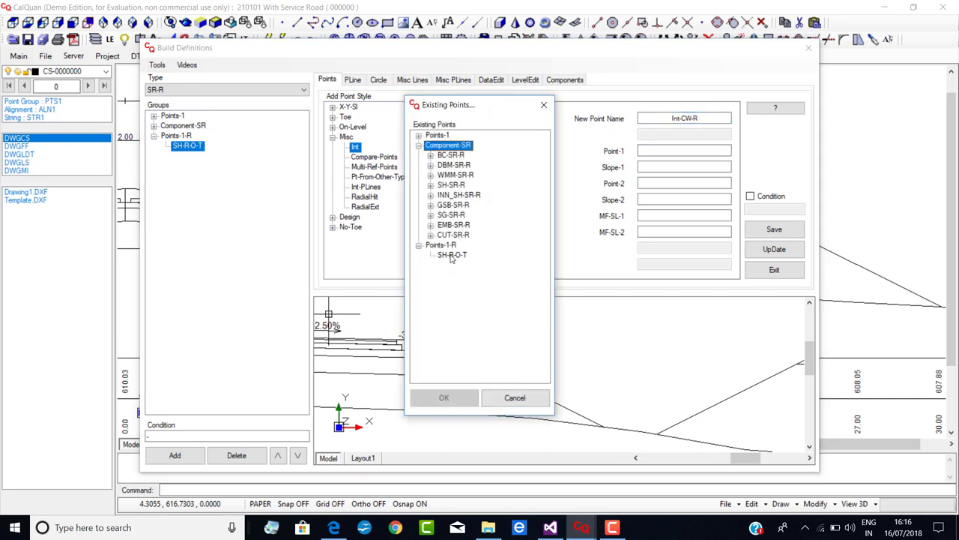
click(452, 255)
click(445, 397)
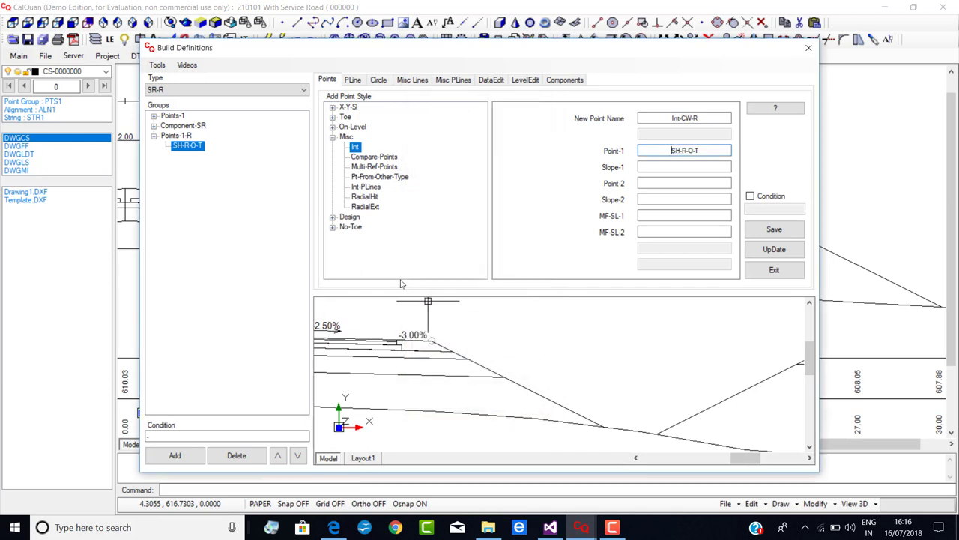
click(661, 167)
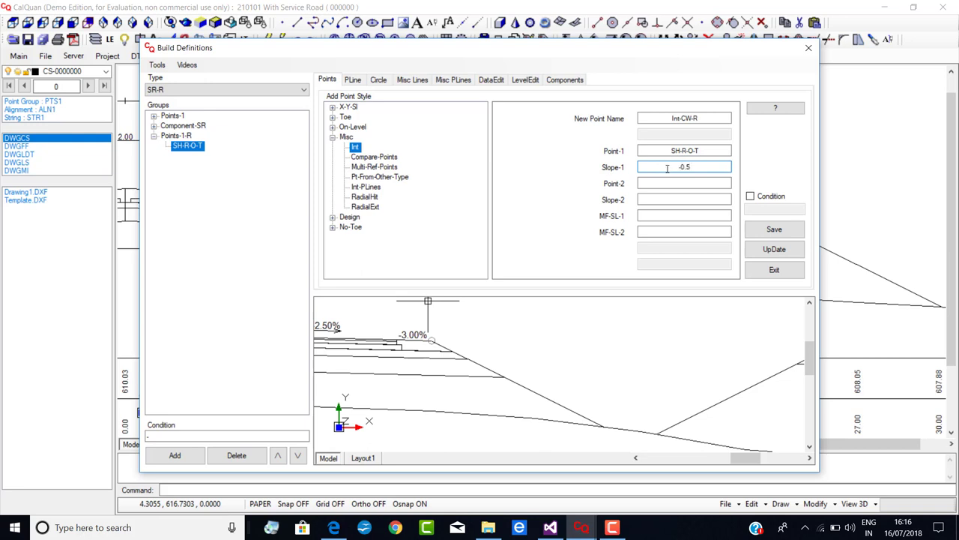
Set Point-2 of Int-CW-R to INN_SH-SR-R-I-T from the INN_SH-SR-R component in Component-SR.
click(672, 183)
double_click(676, 183)
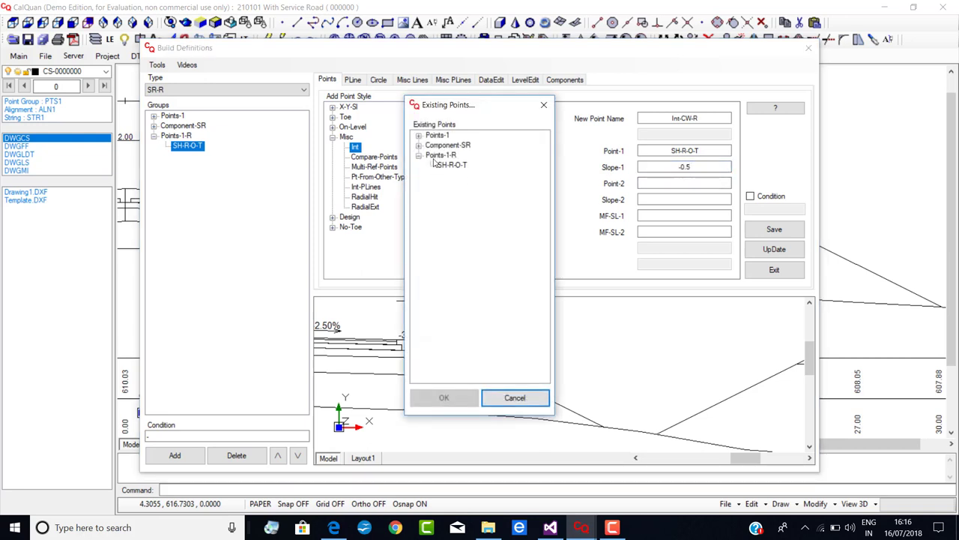
click(418, 146)
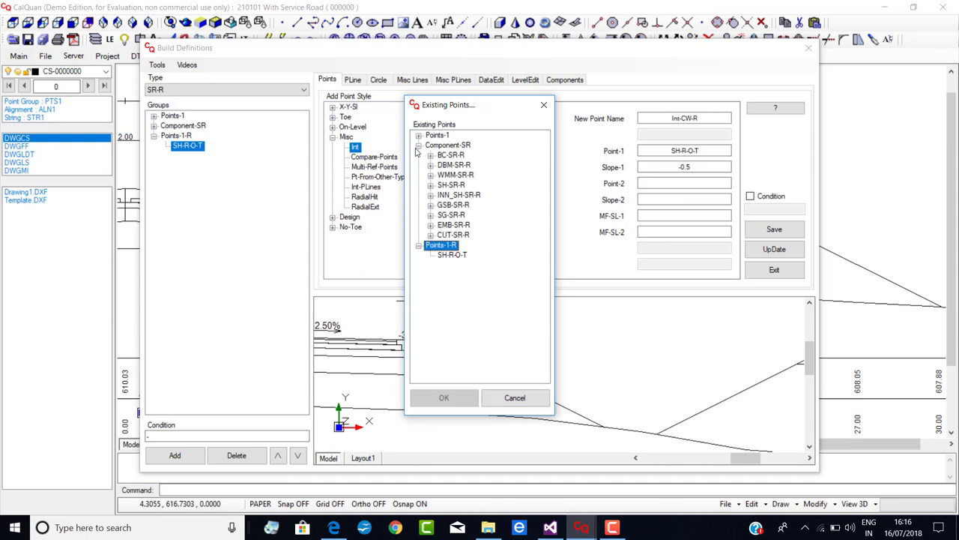
click(430, 196)
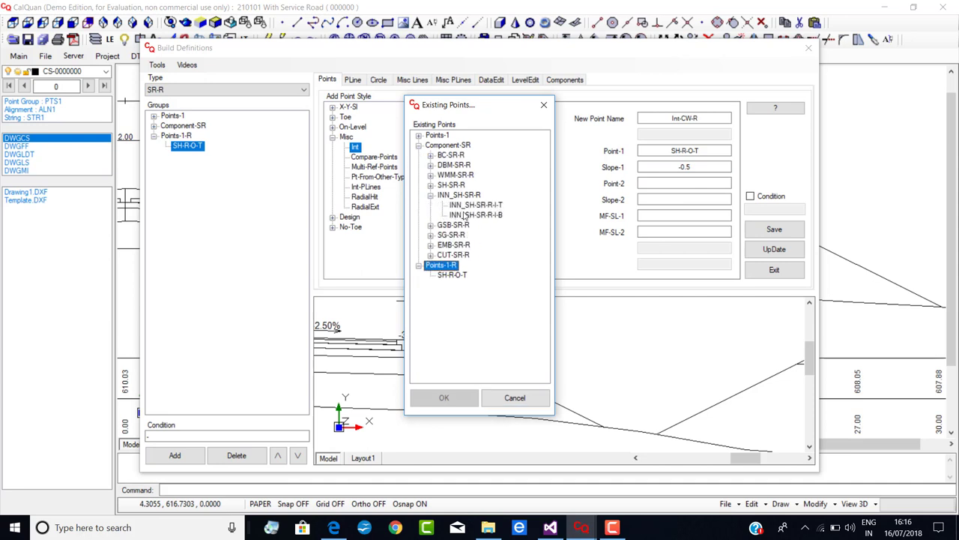
click(475, 204)
click(444, 397)
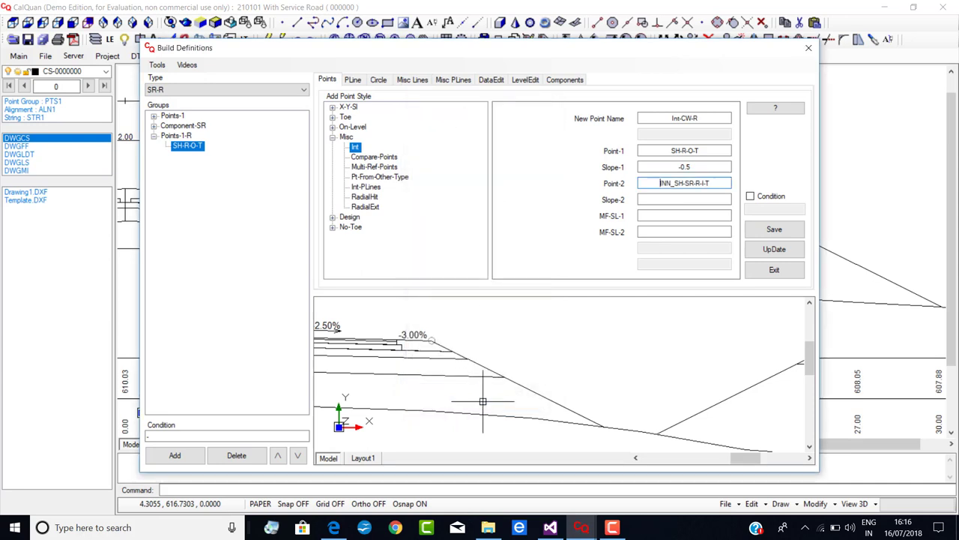
Set Slope-2 to 0.5 and both MF-SL-1 and MF-SL-2 to 1, save Int-CW-R, and close the build definitions.
middle_drag(681, 334, 567, 343)
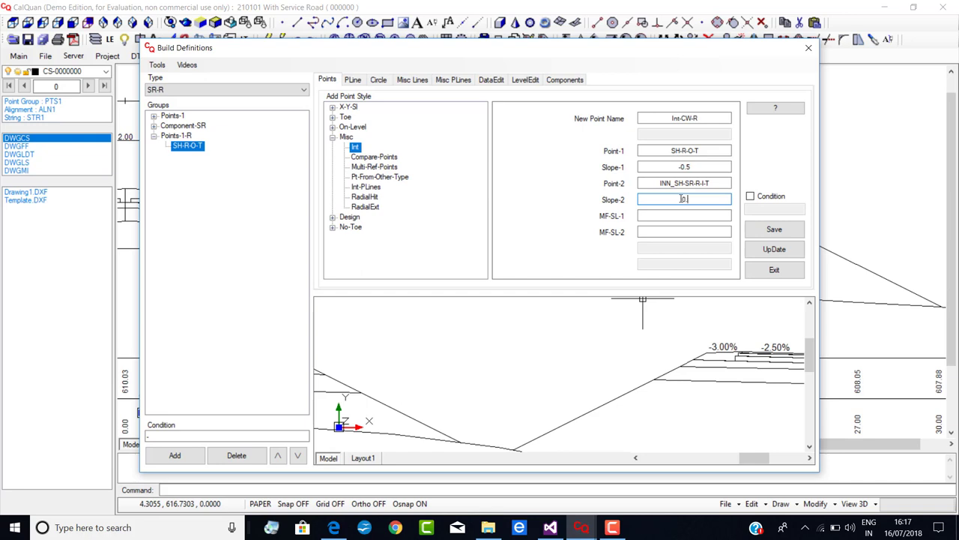
click(674, 216)
click(681, 232)
text(1)
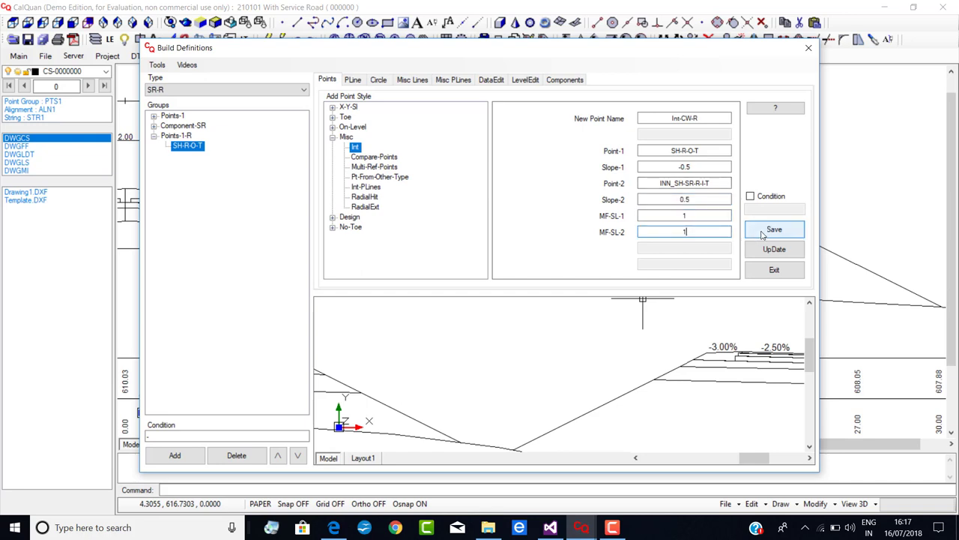
click(764, 233)
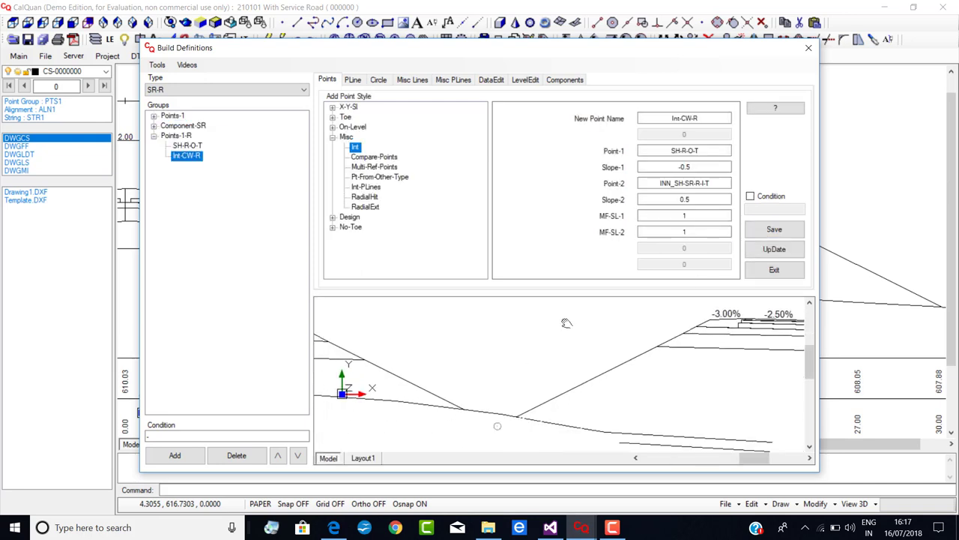
scroll(502, 408, down, 1)
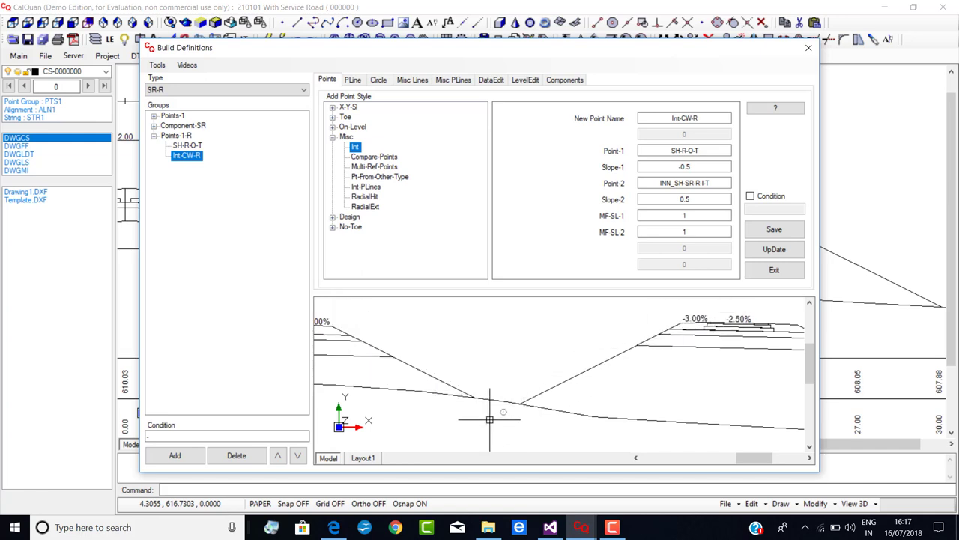
click(177, 158)
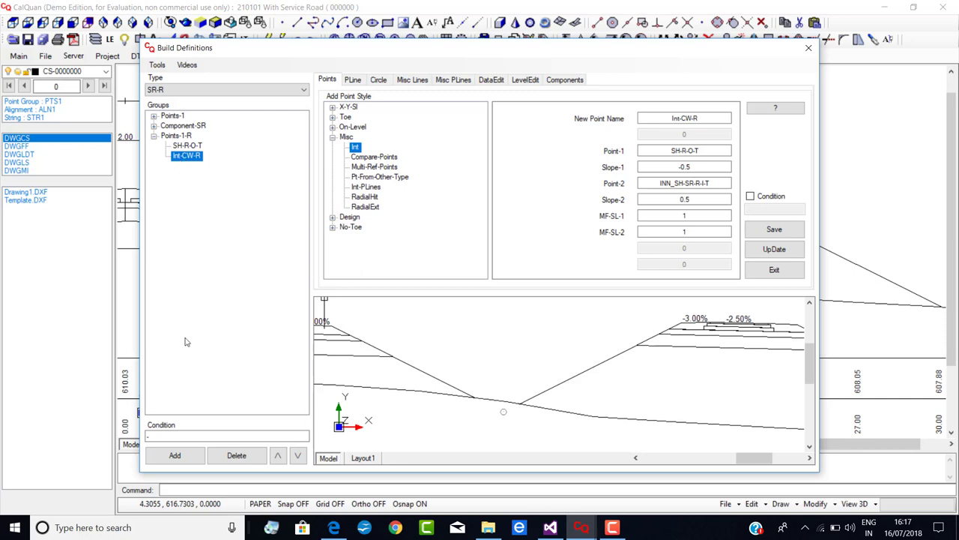
click(808, 47)
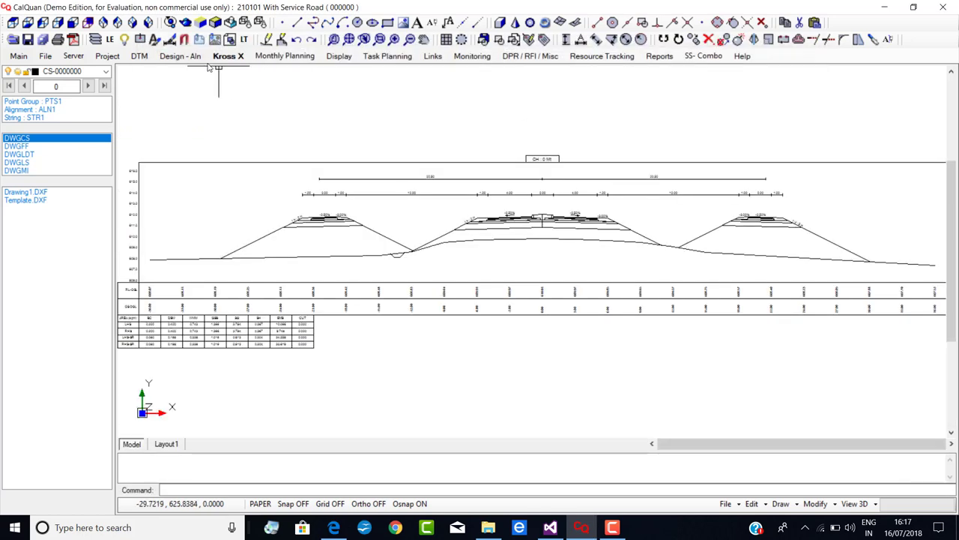
Declare a new X parameter named Int-RHS in the Kross X parameters and save it.
click(225, 56)
click(240, 130)
text(Int-RHS)
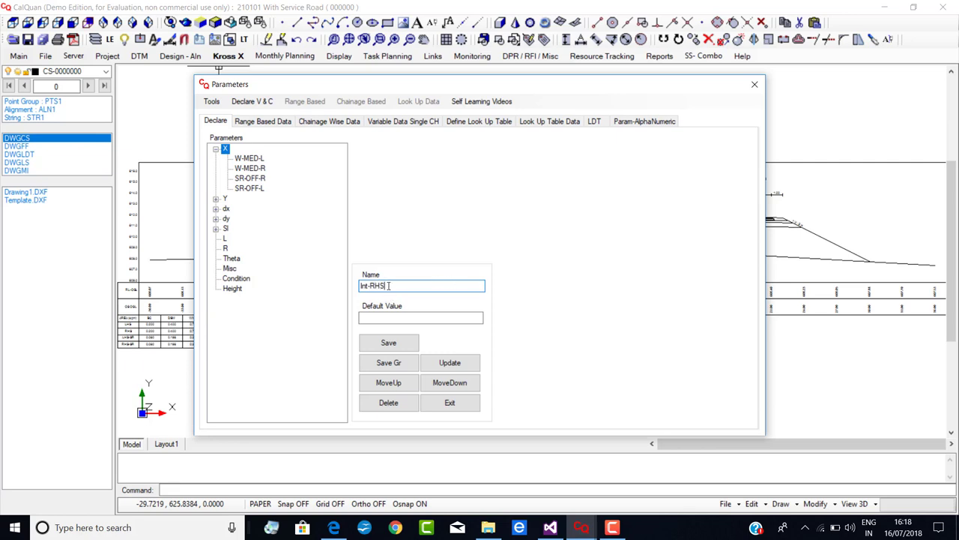
click(388, 343)
click(248, 199)
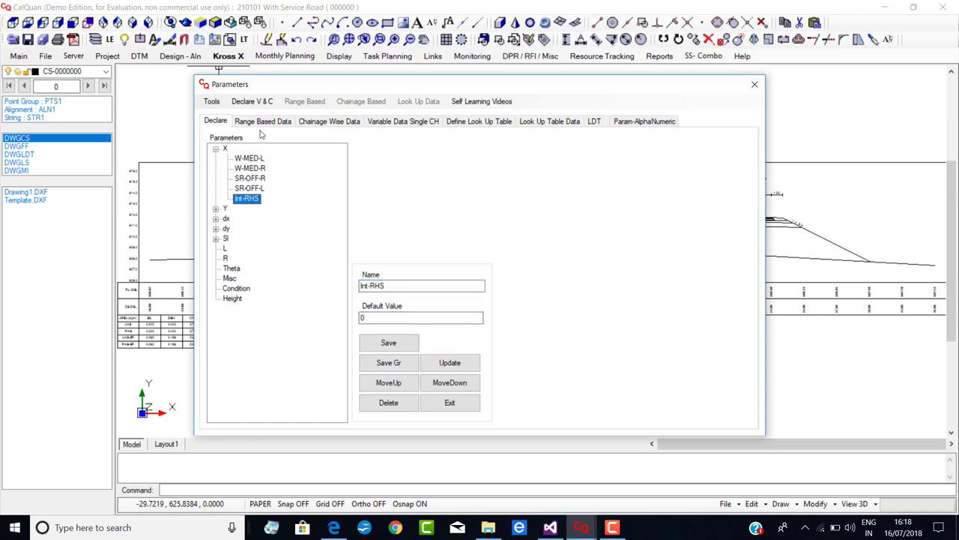
Show the Int-RHS column in the chainage-wise data, inspect its cells for chainages 0 to 100, and close the parameters.
click(328, 122)
click(237, 198)
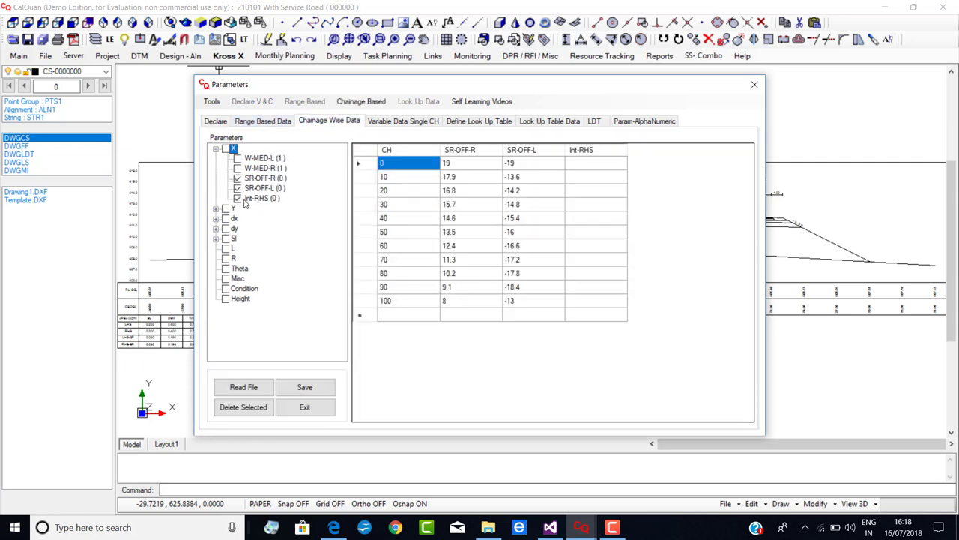
drag(604, 166, 608, 307)
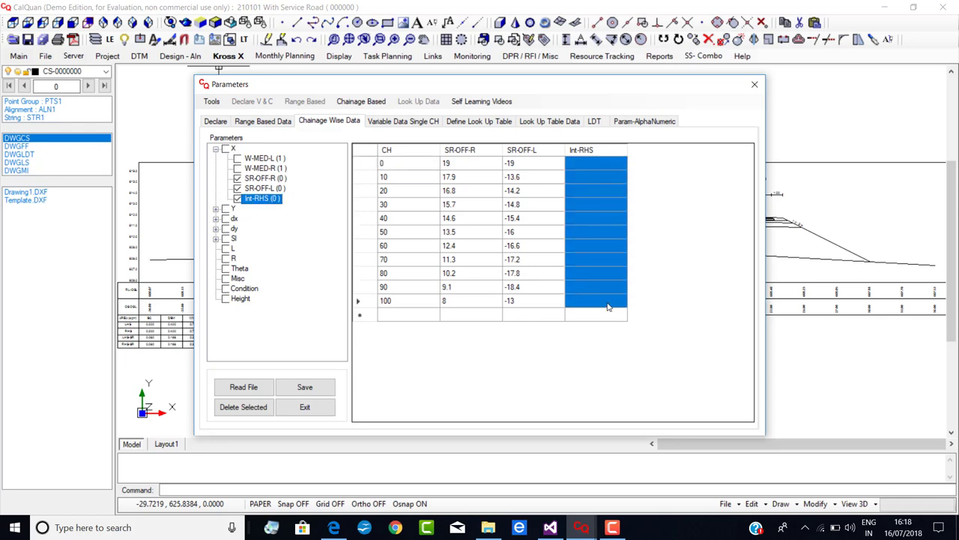
click(755, 84)
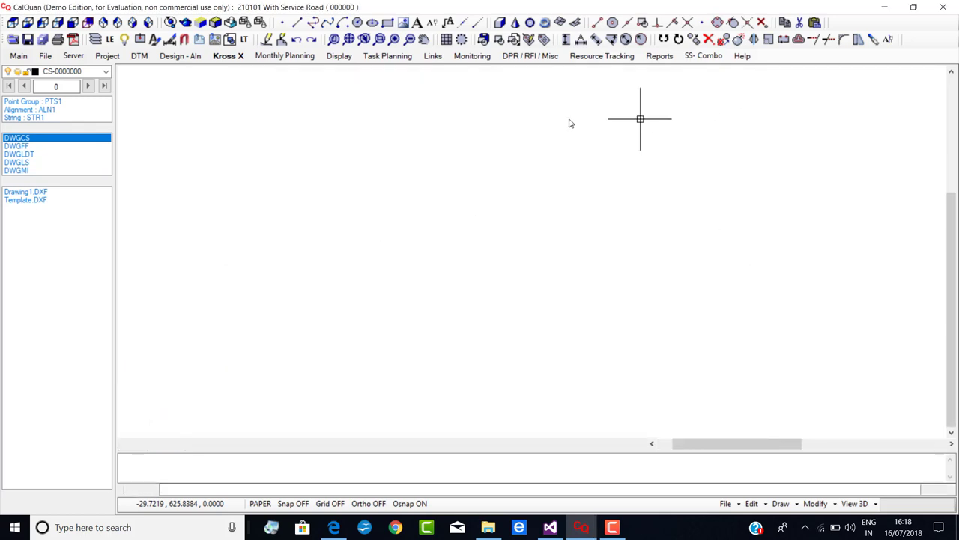
Reopen the build definitions for SR-R and check the locations of SH-R-O-T and Int-CW-R in the preview.
click(233, 65)
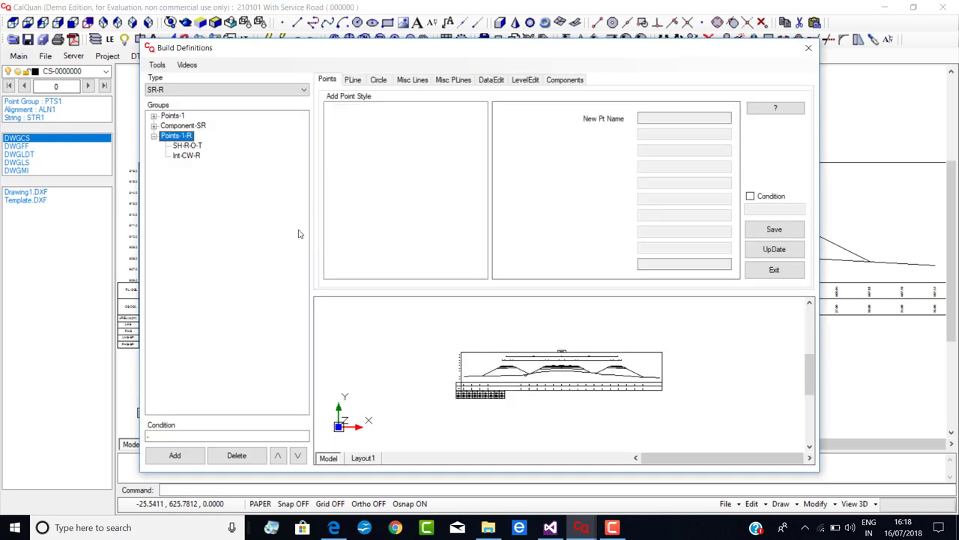
scroll(578, 365, up, 6)
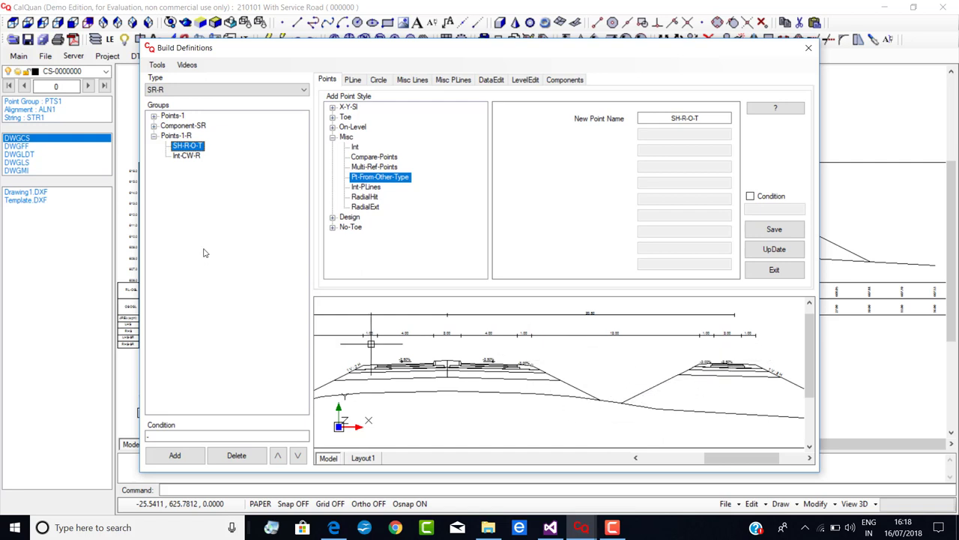
click(186, 155)
scroll(585, 412, up, 3)
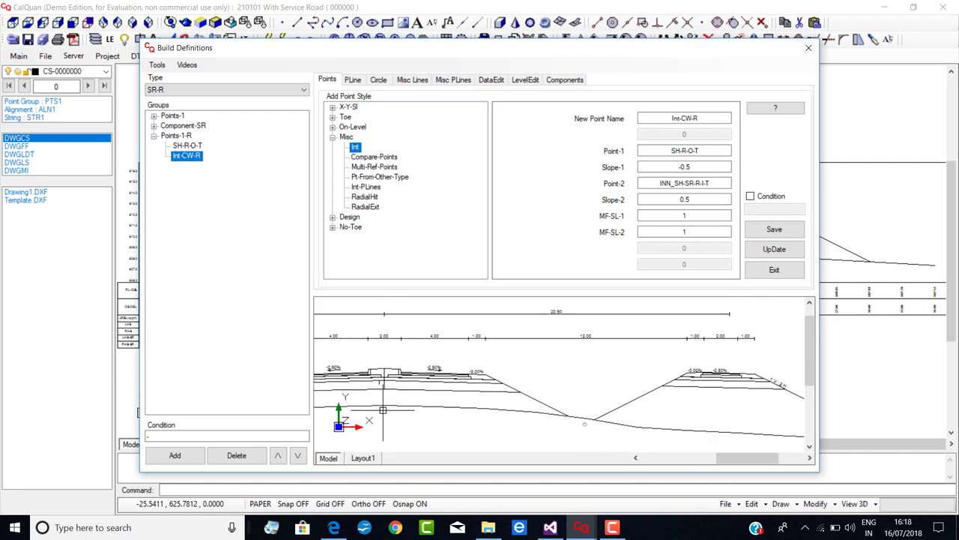
Add a Data Edit command group named Data Edit-1-R to the SR-R type.
click(166, 456)
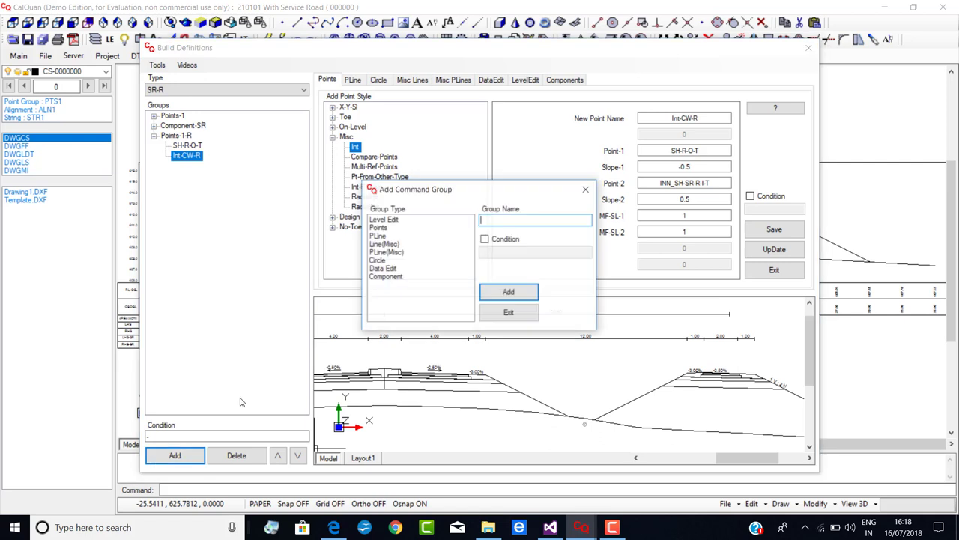
click(382, 267)
click(509, 292)
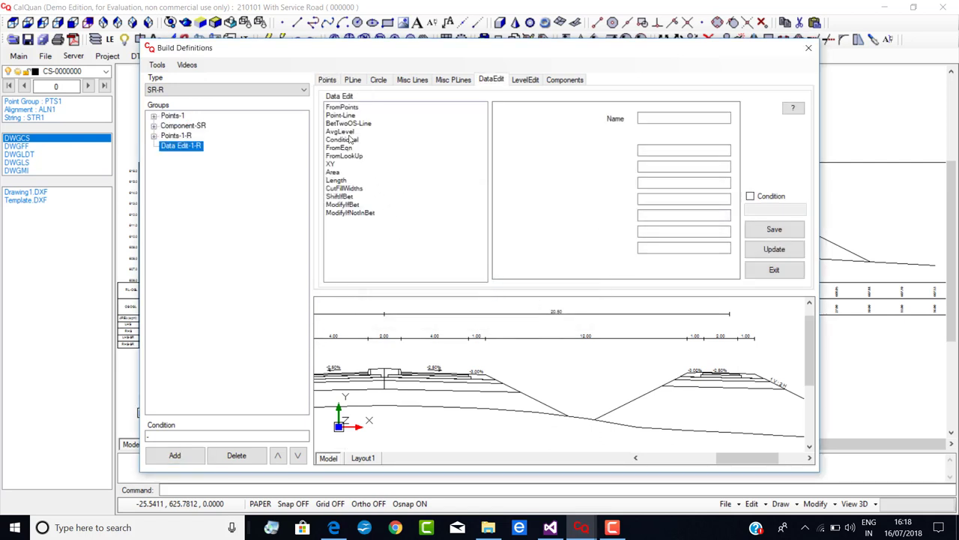
Define an XY data edit named 100 that reads the X value of point Int-CW-R from Points-1-R.
click(332, 164)
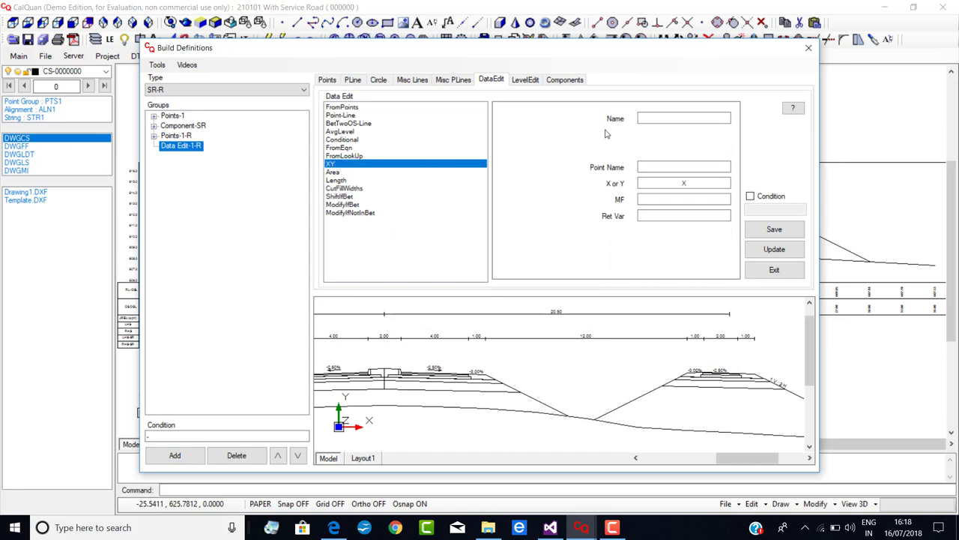
click(675, 117)
text(100)
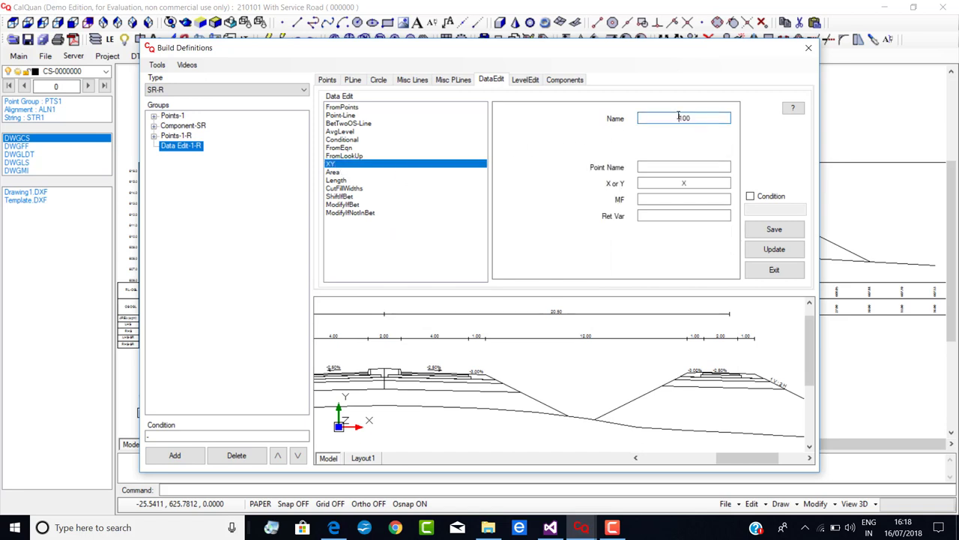
double_click(681, 166)
click(419, 246)
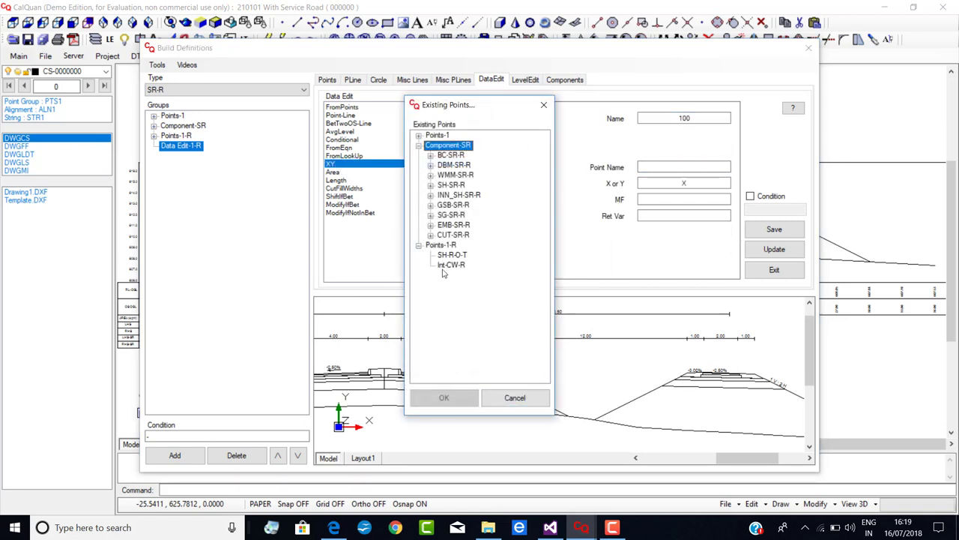
click(445, 279)
click(444, 397)
click(679, 183)
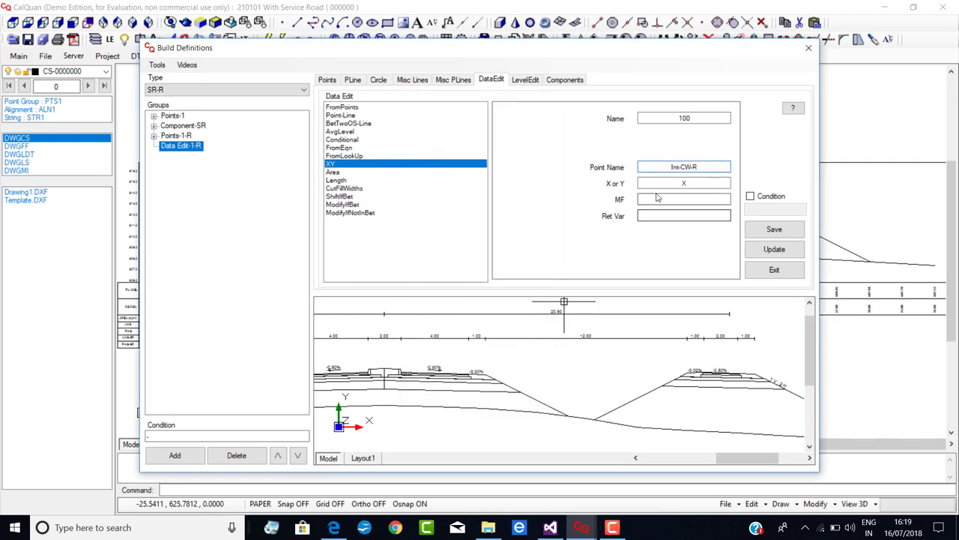
click(652, 200)
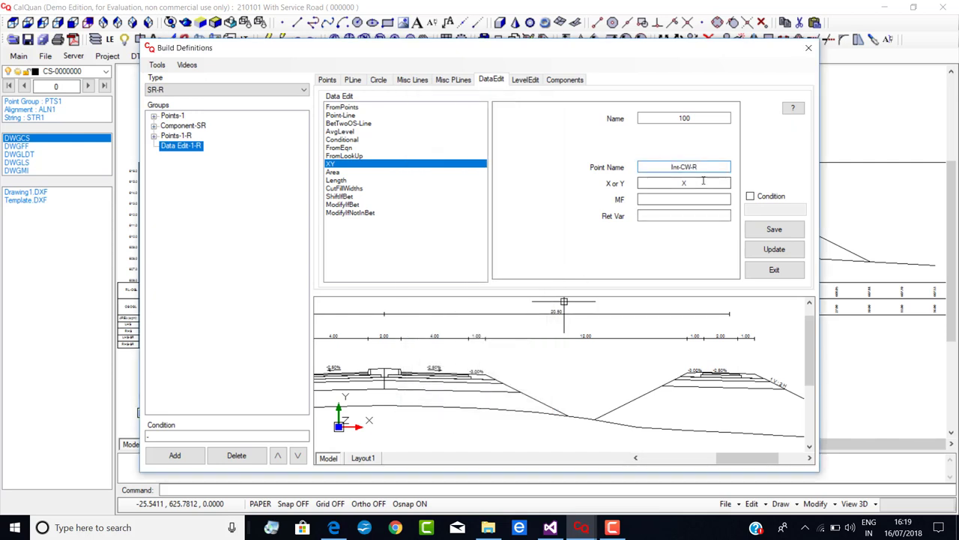
click(657, 199)
Set the return variable of data edit 100 to the X parameter Int-RHS and review the entries.
double_click(651, 215)
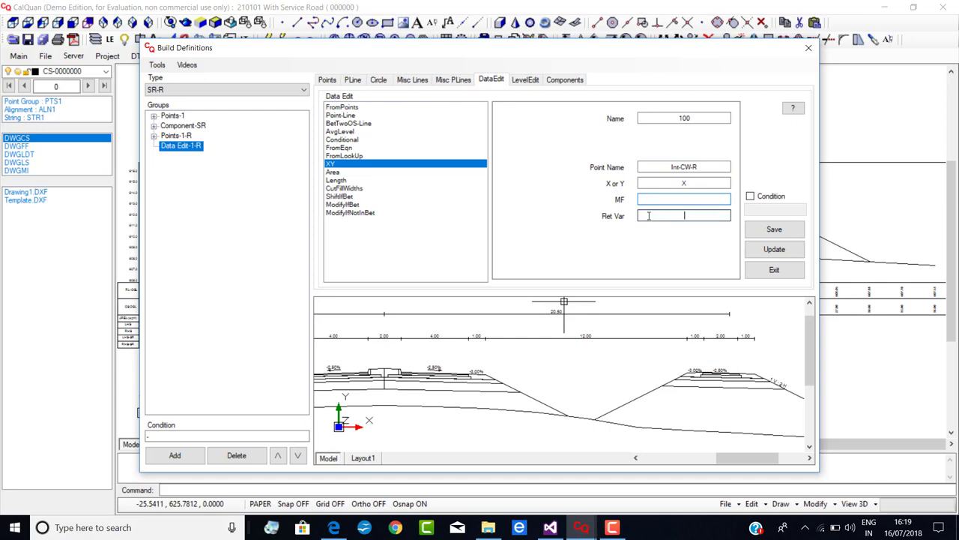
click(306, 191)
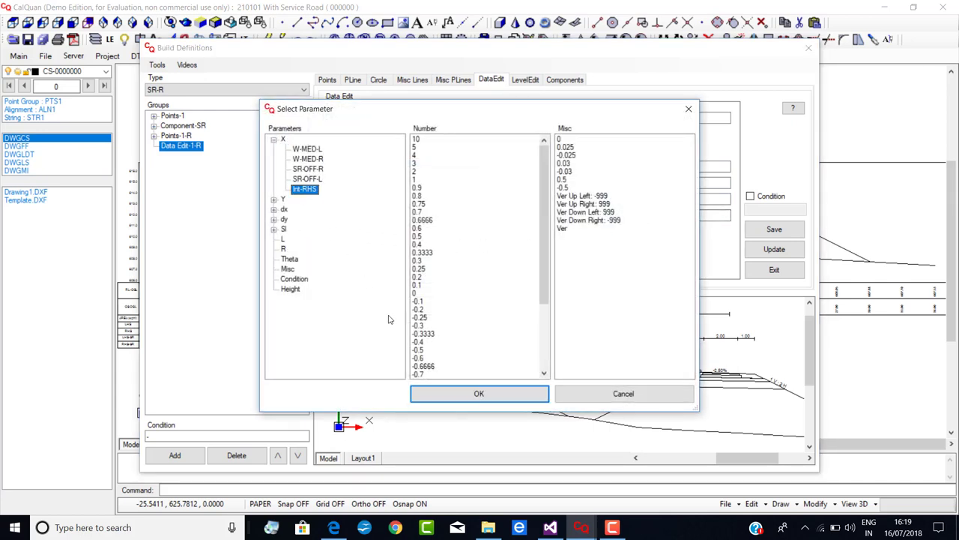
click(434, 396)
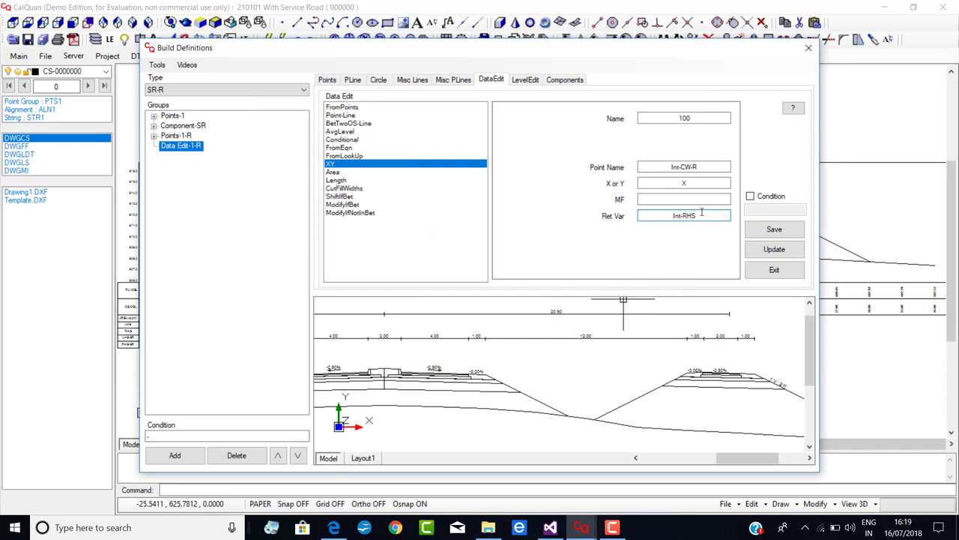
key(shift+Tab)
key(shift+Tab)
key(shift+Tab)
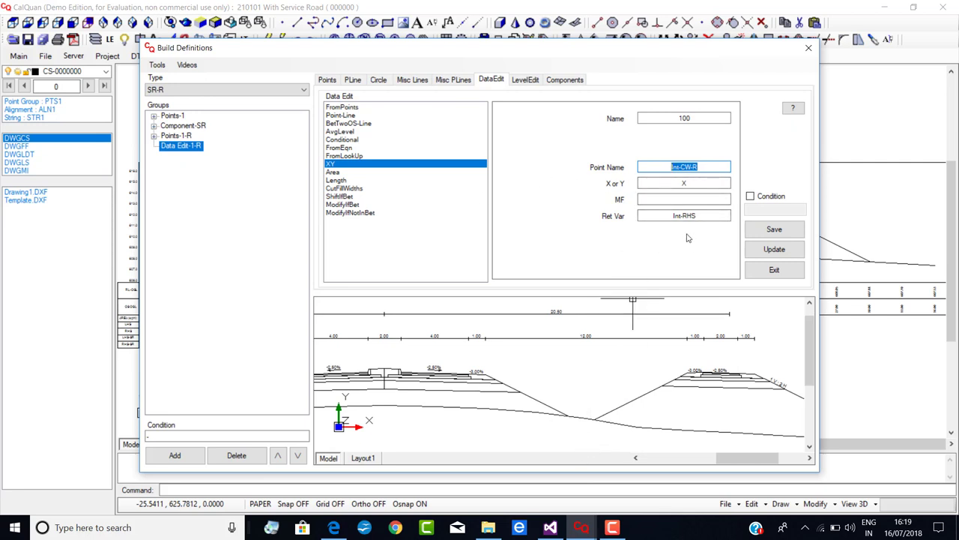
click(663, 215)
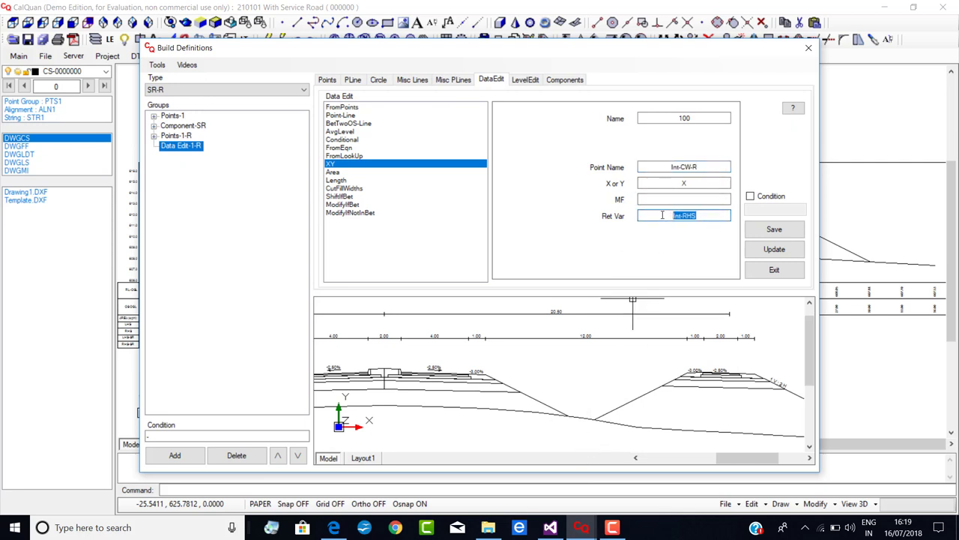
Save data edit 100, close the build definitions and advance through the cross sections to chainage 20.
click(768, 230)
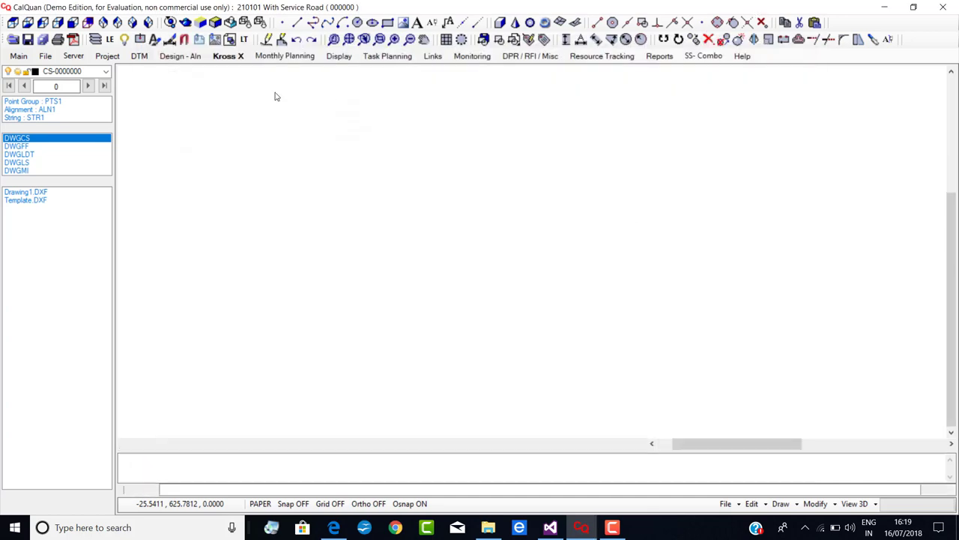
click(809, 48)
click(88, 86)
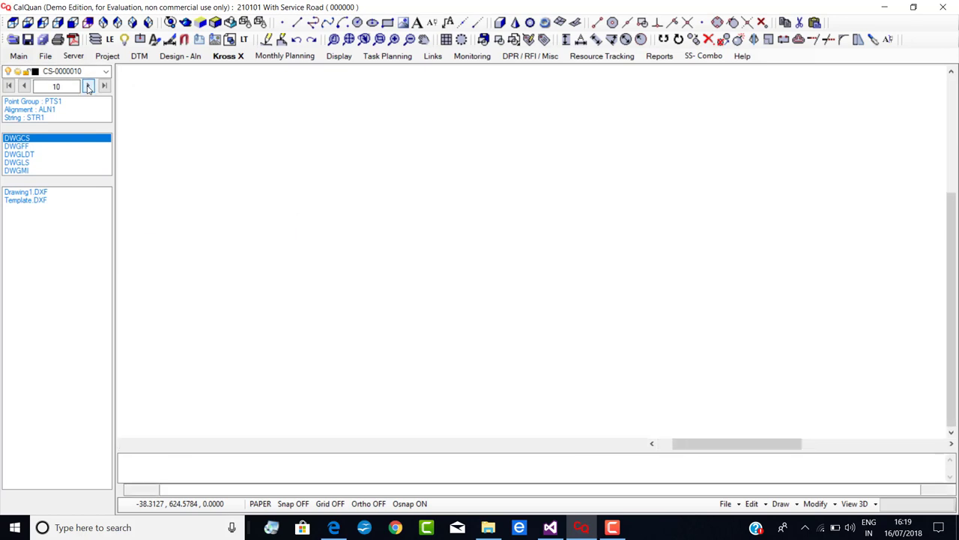
Check the chainage-wise Int-RHS parameter values and examine where the right slopes cross at chainage 20.
click(226, 57)
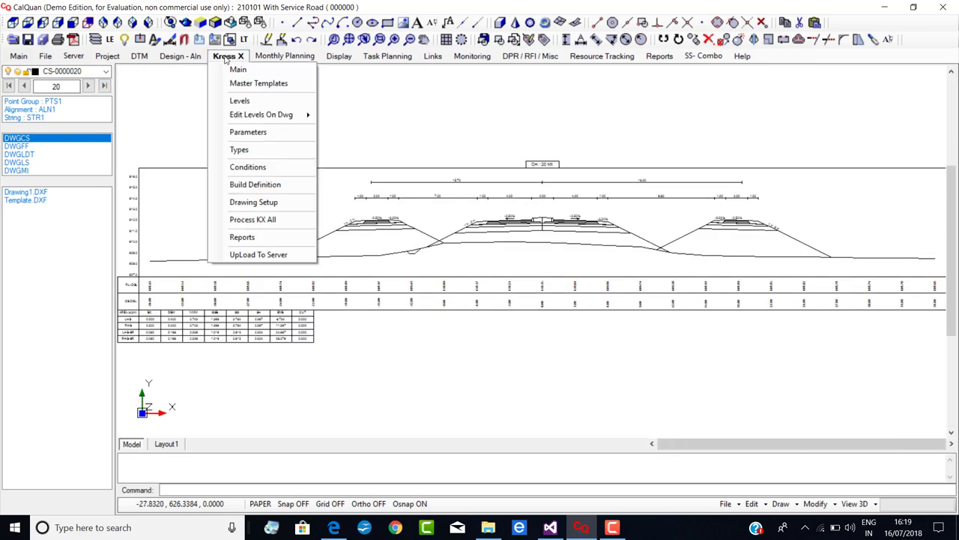
click(247, 131)
drag(581, 164, 593, 192)
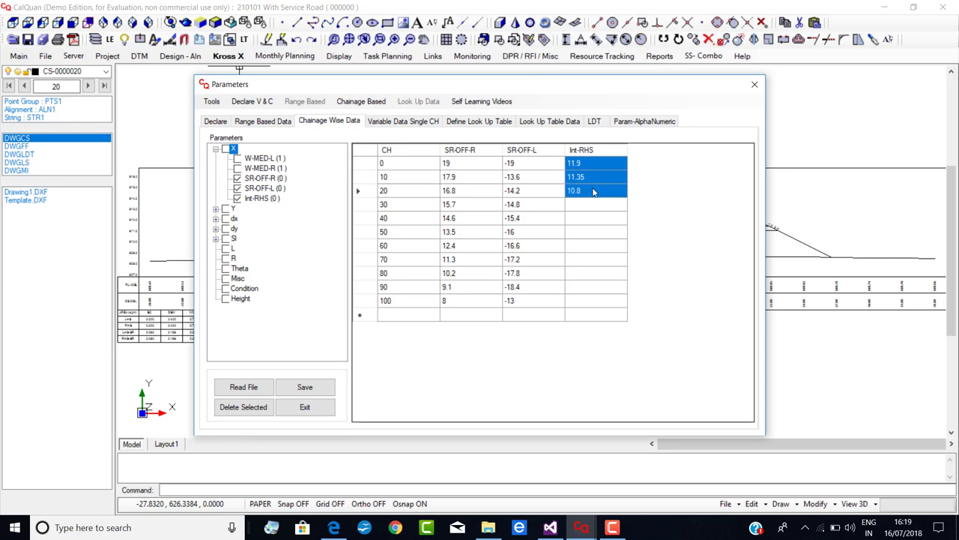
click(755, 84)
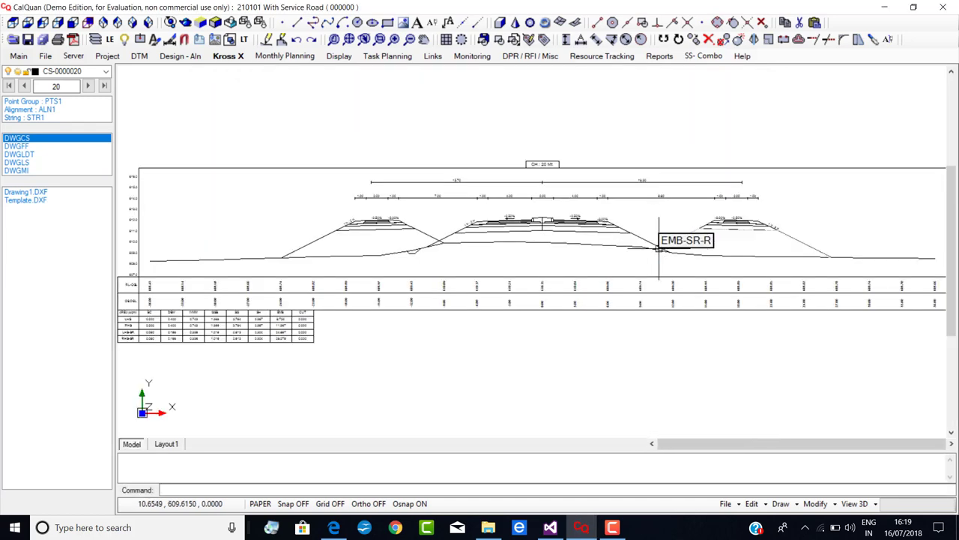
scroll(660, 247, up, 3)
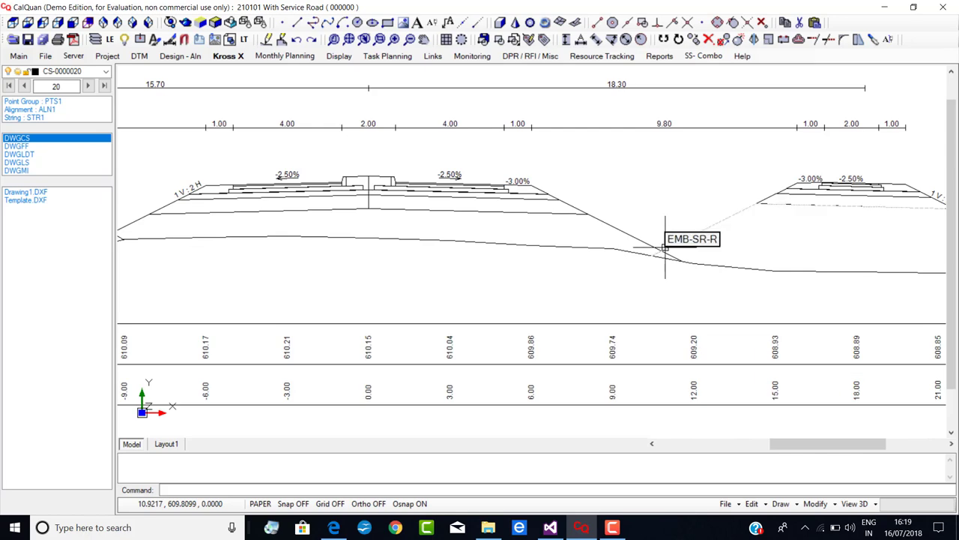
Add a Level Edit command group named Level Edit-1-R to the SR-R build definition.
click(229, 57)
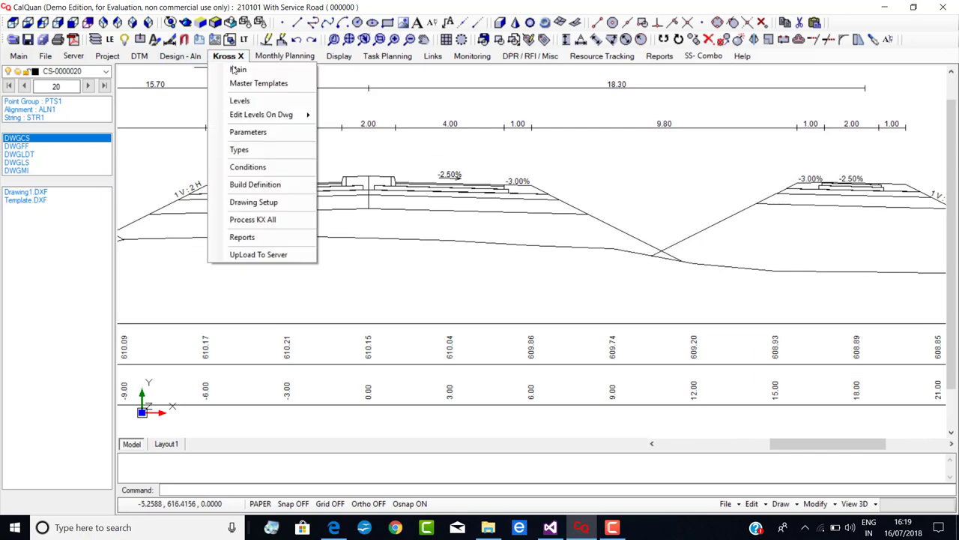
click(265, 186)
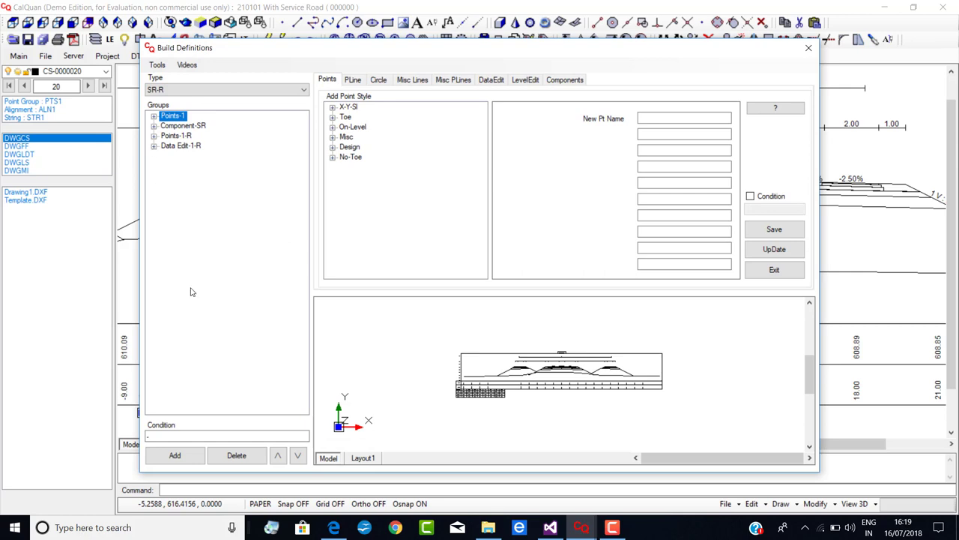
click(177, 455)
click(375, 219)
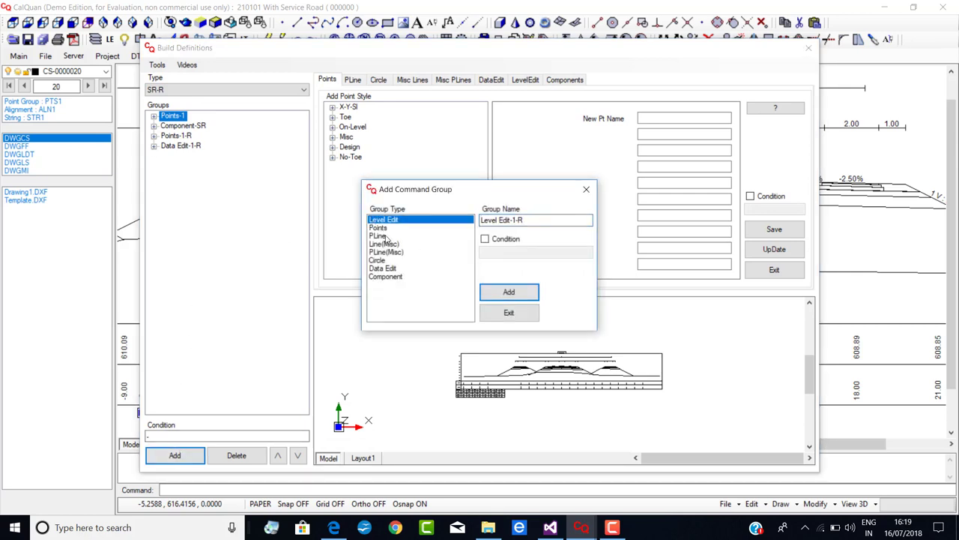
click(501, 296)
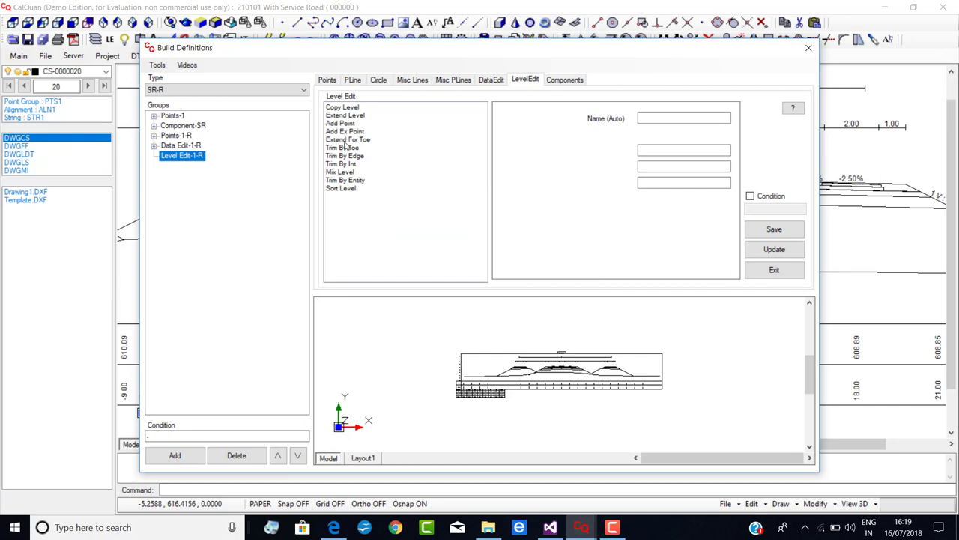
Define a Trim By Edge level edit for EMB-R on side Right, with X Int-RHS and Delete Points Yes, and check its preview.
click(344, 156)
click(670, 135)
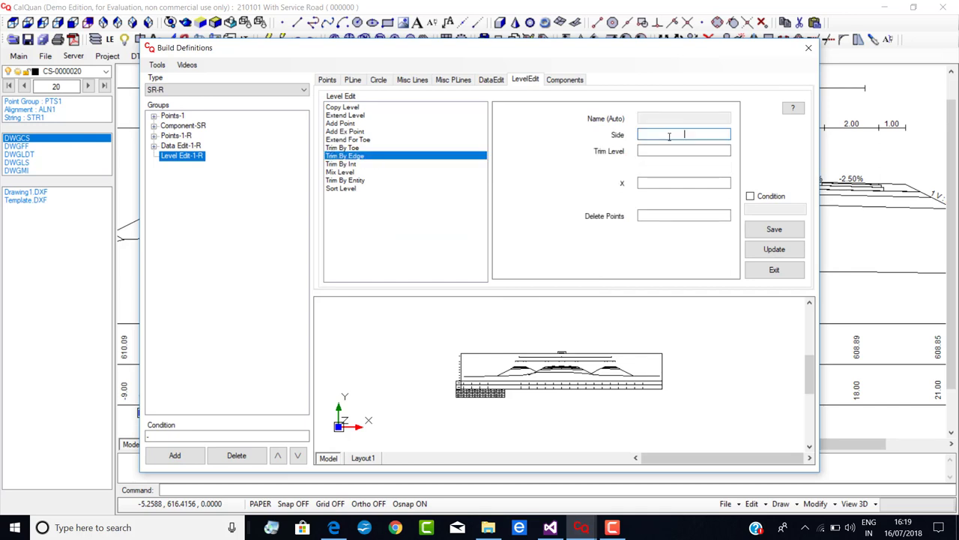
click(669, 151)
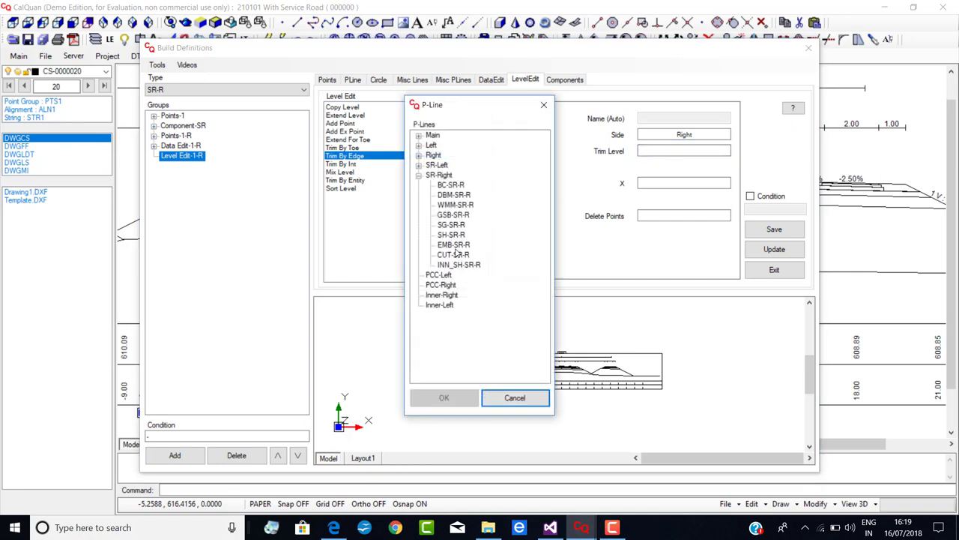
click(419, 155)
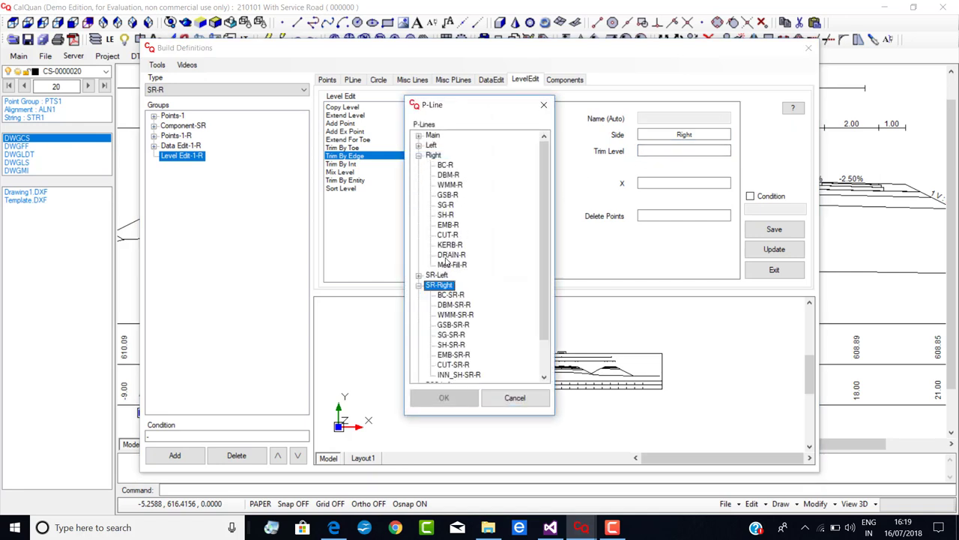
click(450, 227)
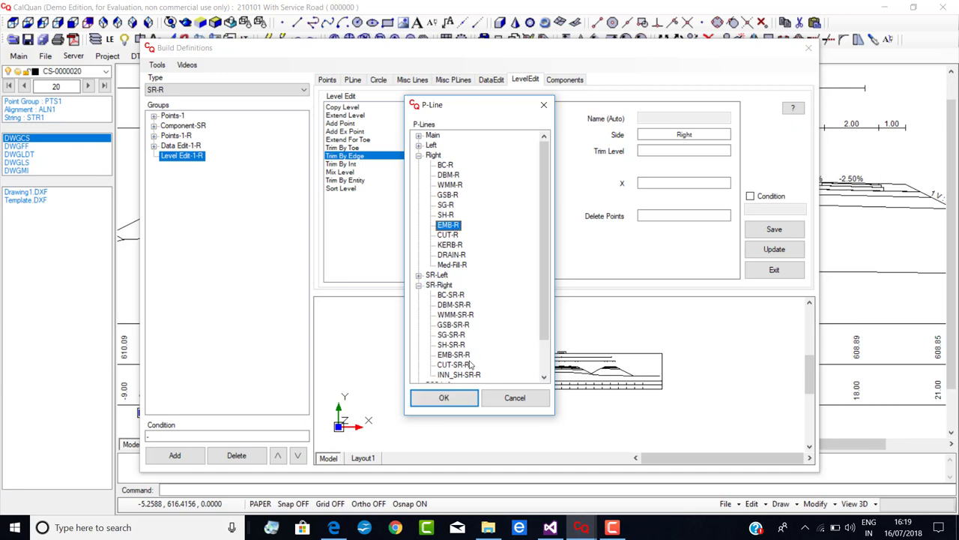
click(444, 397)
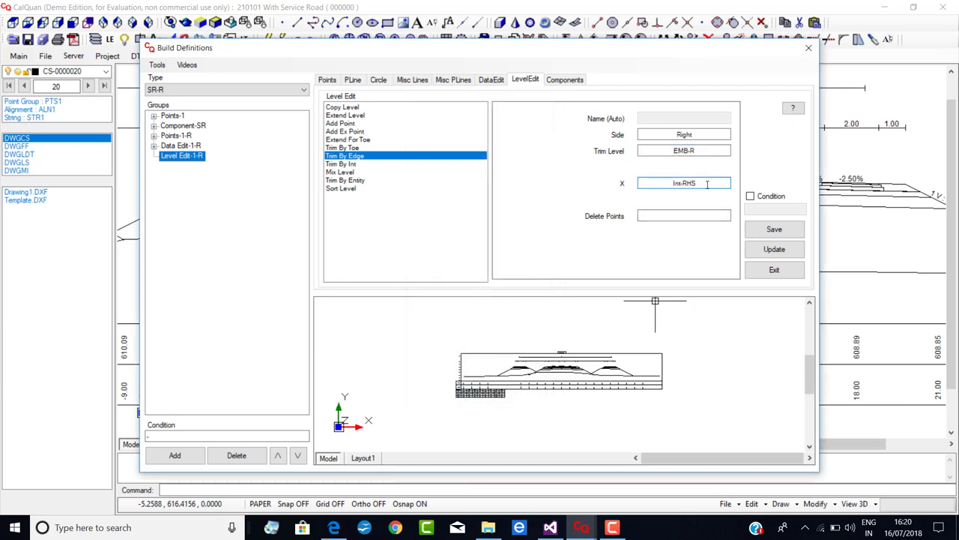
click(683, 216)
text(Yes)
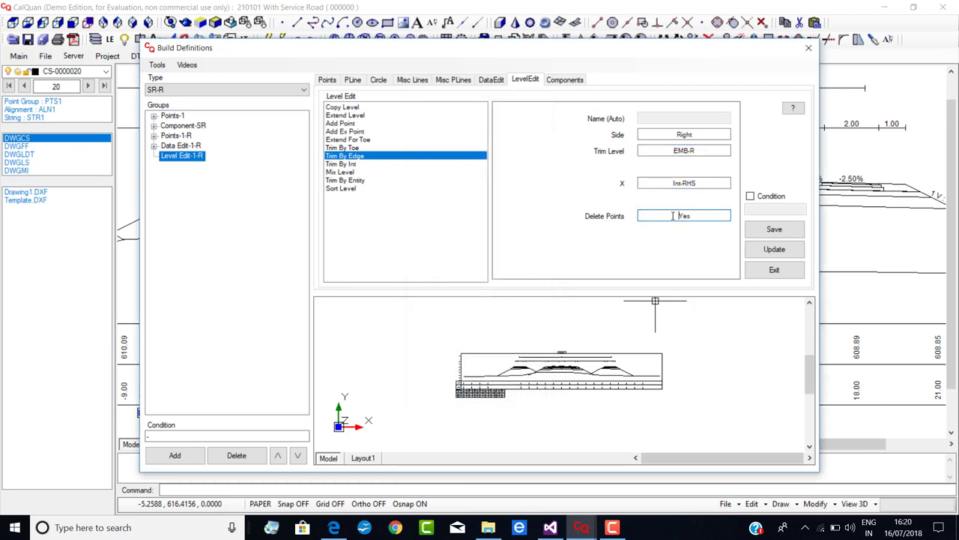
click(775, 231)
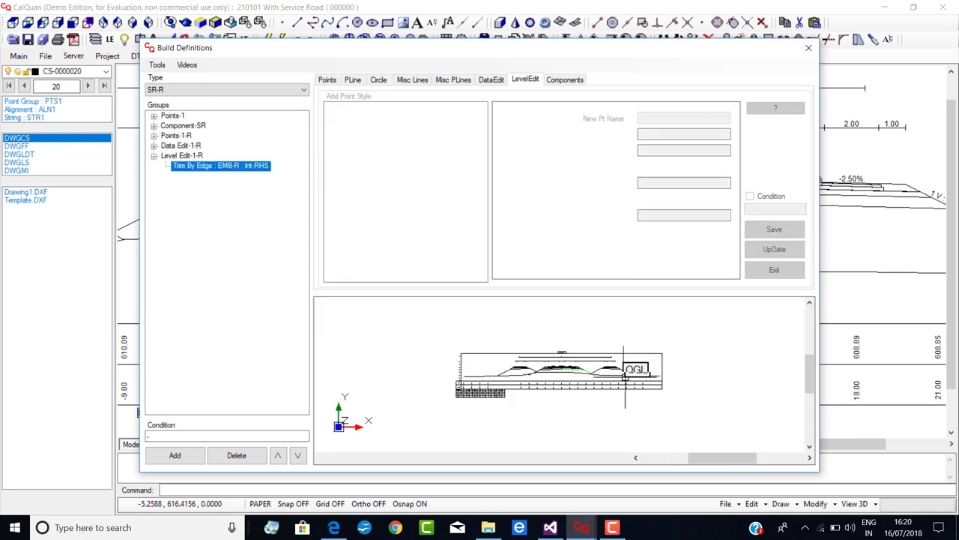
scroll(609, 372, up, 6)
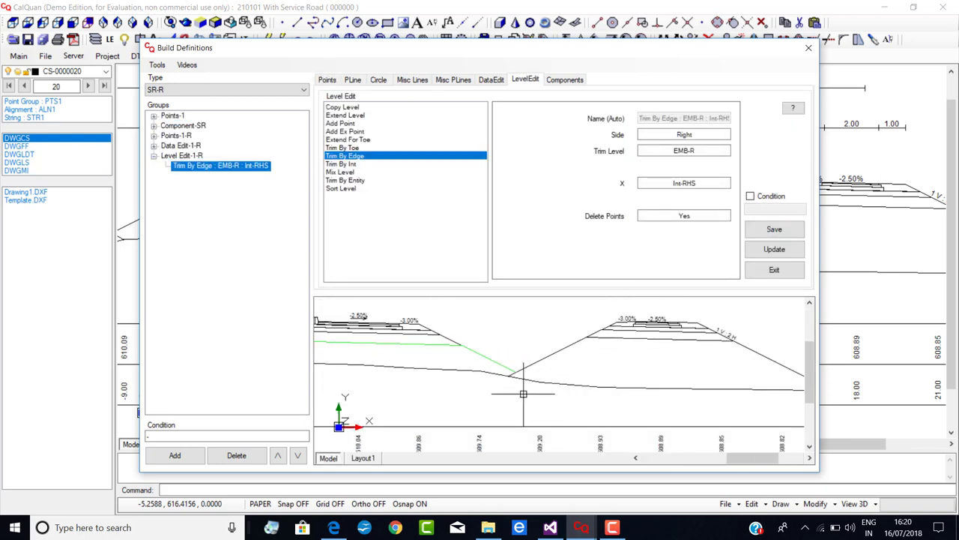
Add a Trim By Edge level edit for EMB-SR-R on side Left, with X Int-RHS and Delete Points Yes, and check its preview.
key(Up)
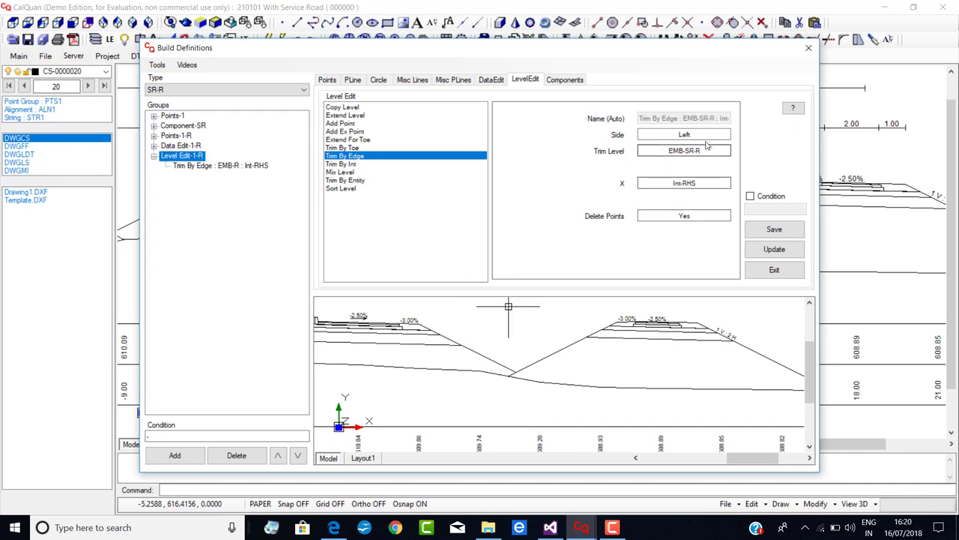
drag(702, 151, 684, 150)
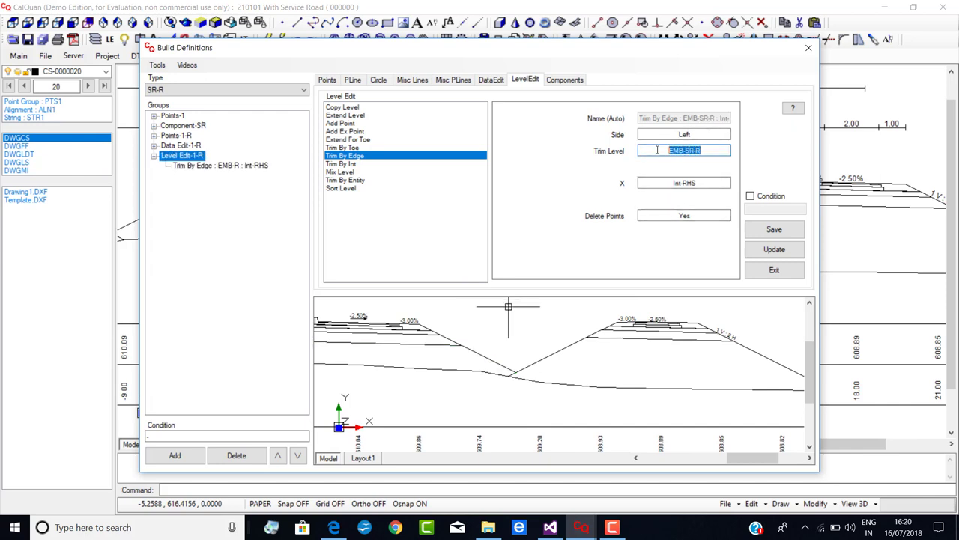
click(688, 134)
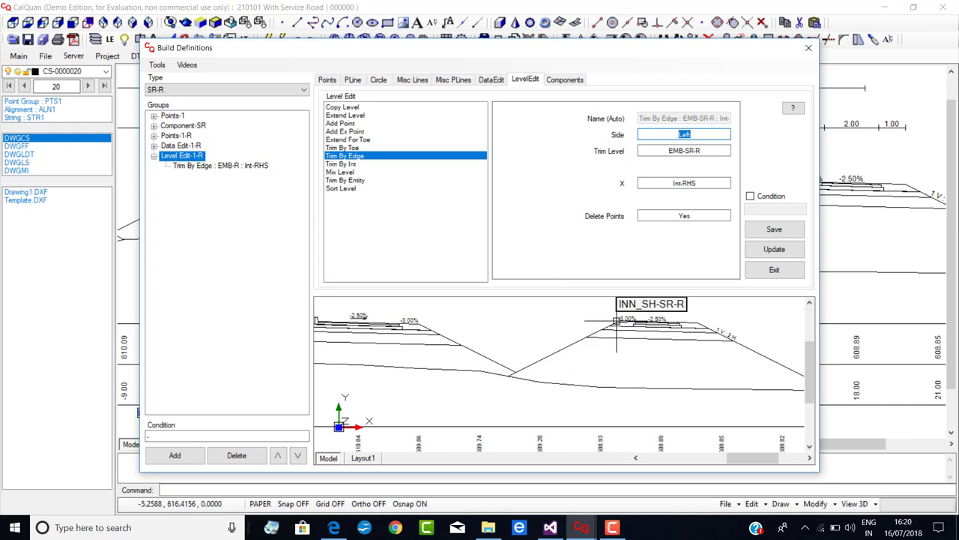
click(774, 228)
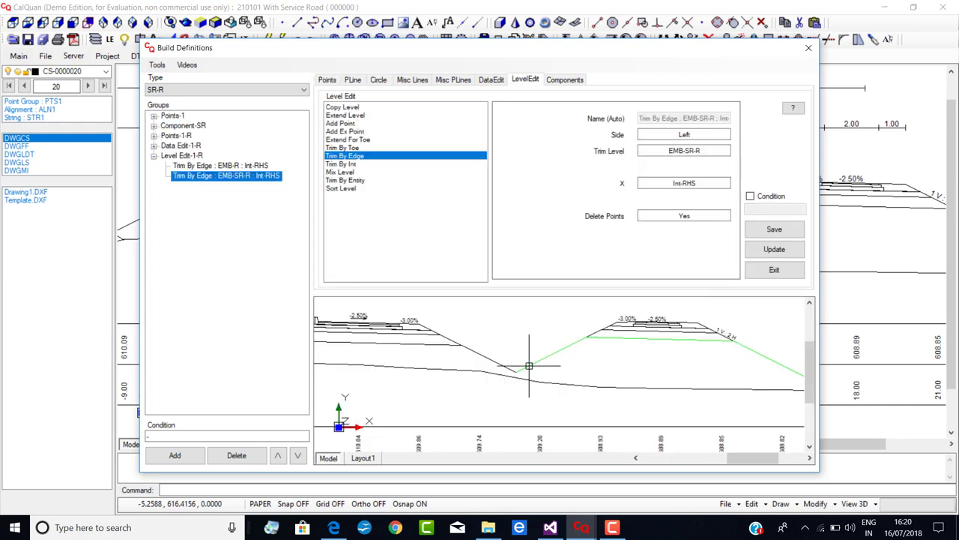
scroll(529, 366, up, 3)
scroll(480, 371, down, 2)
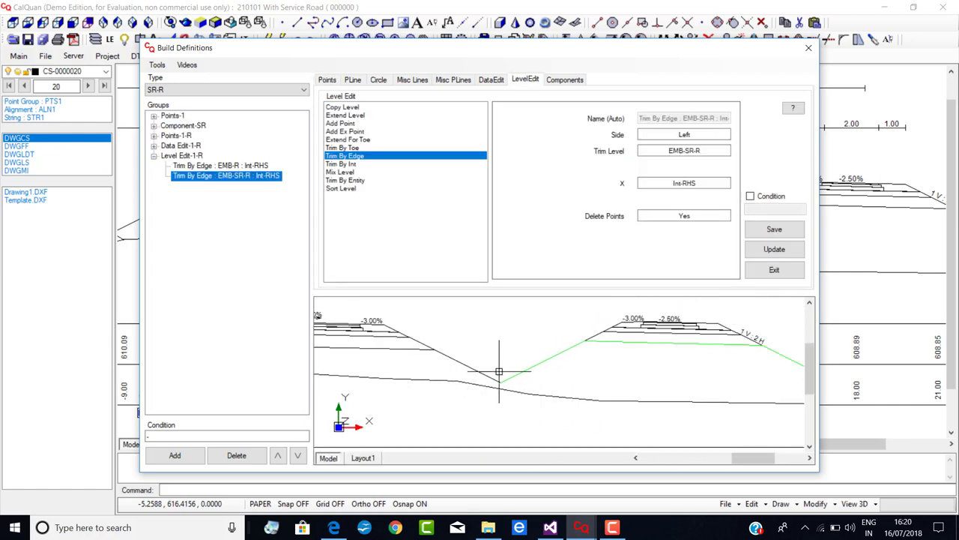
scroll(600, 379, up, 2)
scroll(473, 382, down, 2)
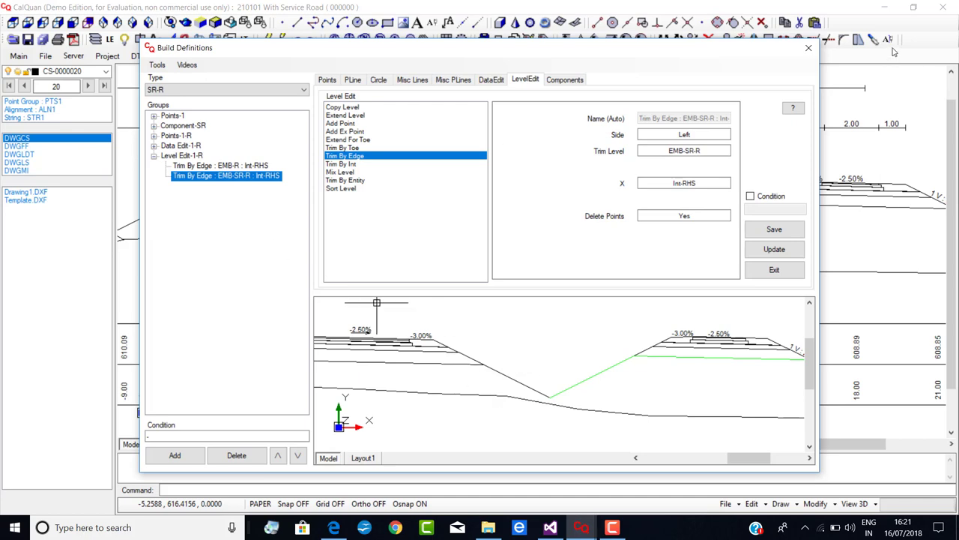
Close the build definitions, step through the cross sections to chainage 100 and examine the right-side layer overlap.
click(808, 49)
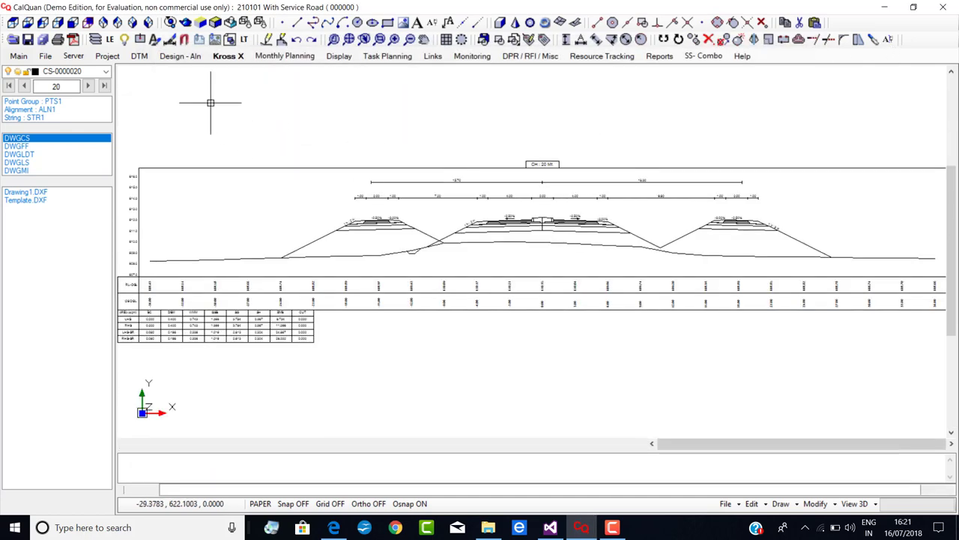
click(89, 86)
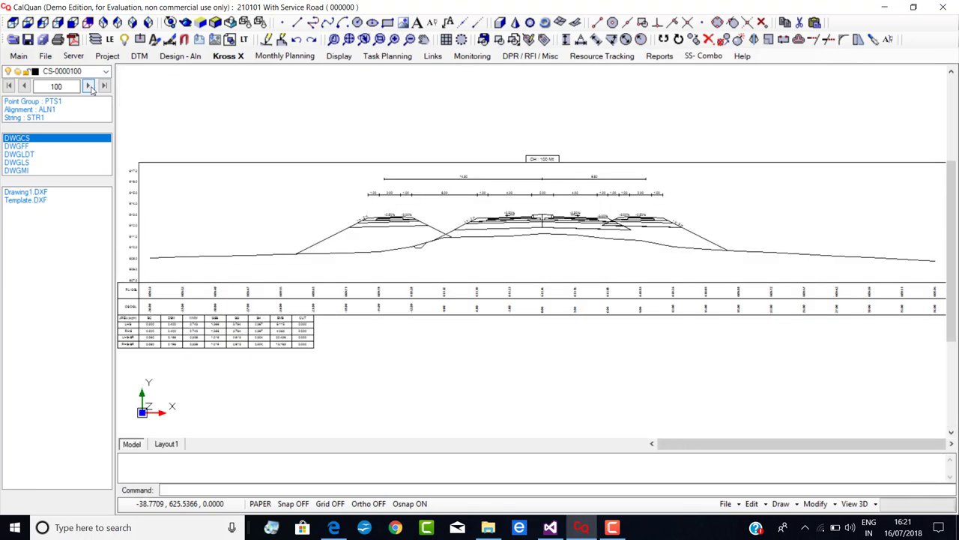
scroll(631, 223, up, 3)
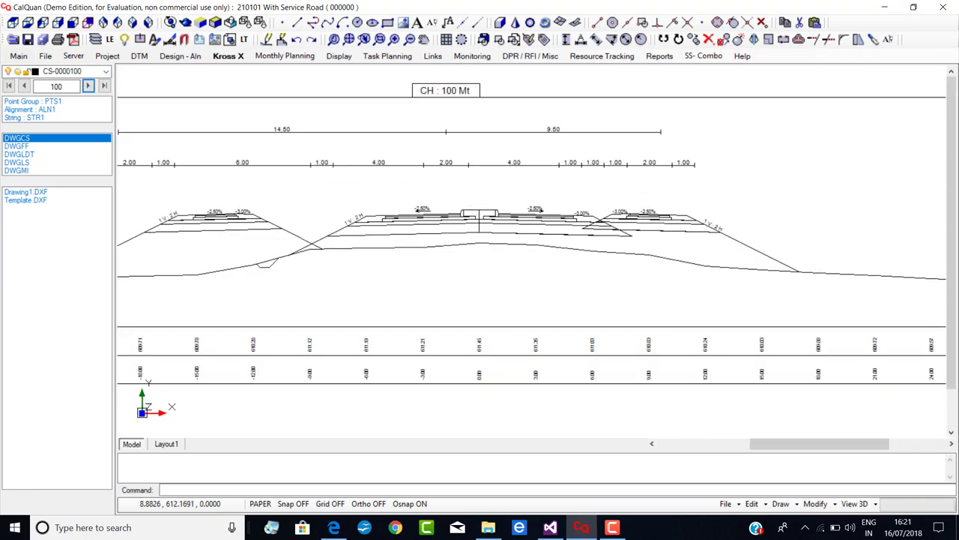
scroll(637, 221, up, 1)
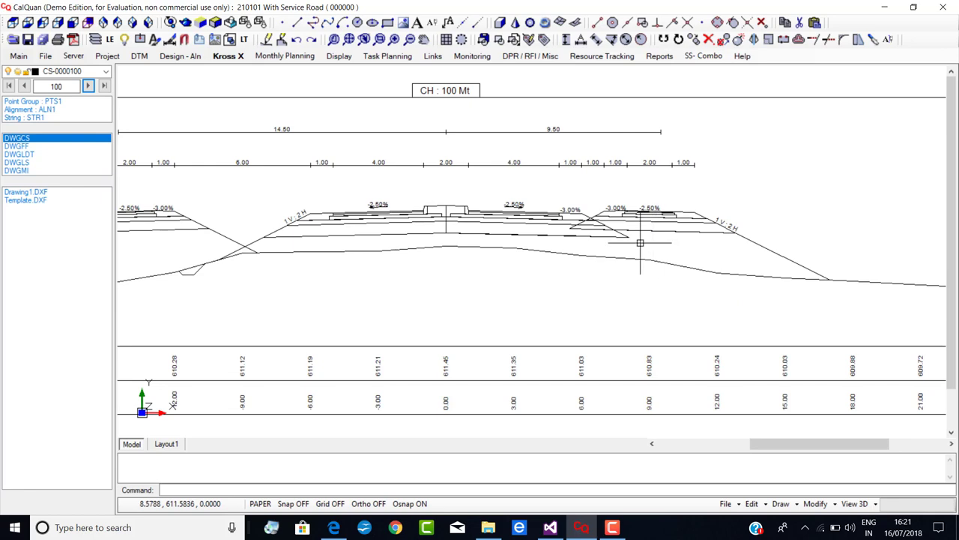
Reopen the build definitions and select the Level Edit-1-R group of SR-R with its level edits listed.
click(228, 56)
click(275, 185)
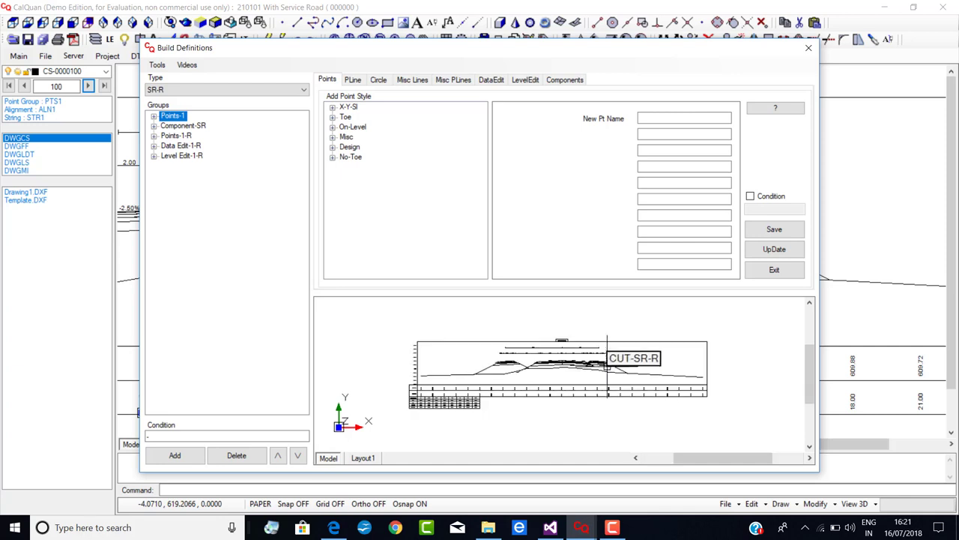
scroll(608, 363, up, 5)
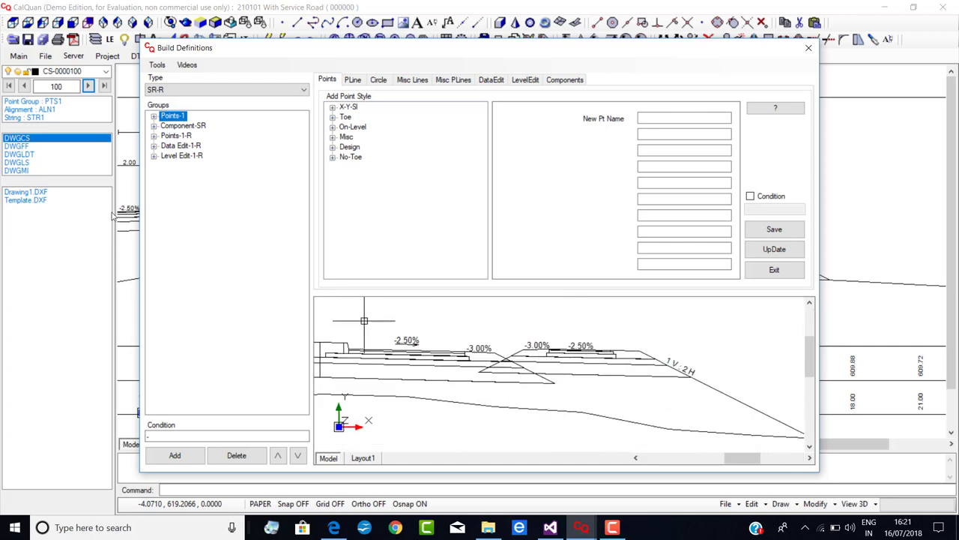
click(155, 156)
click(183, 157)
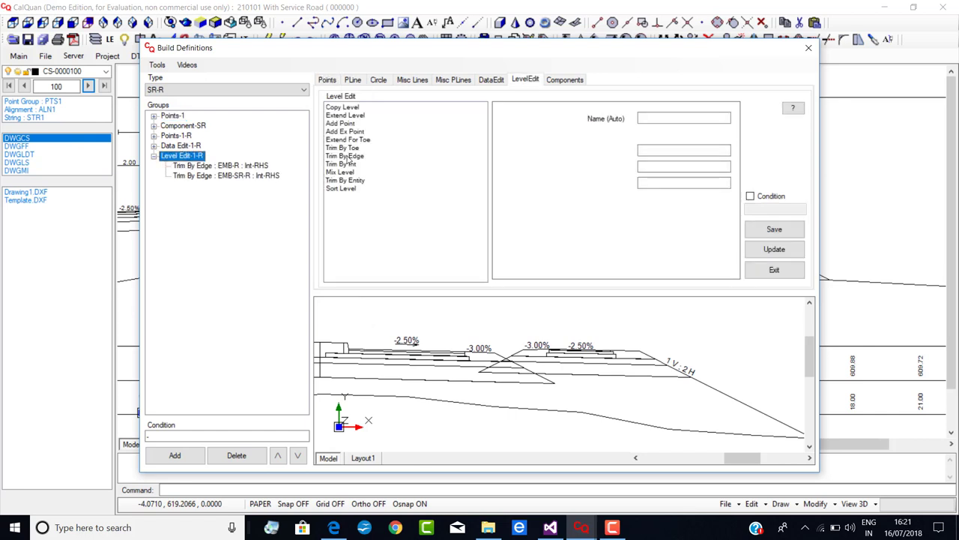
Add a Trim By Edge level edit for SG-R on side Right, with X Int-RHS and Delete Points Yes, and check its preview.
click(347, 155)
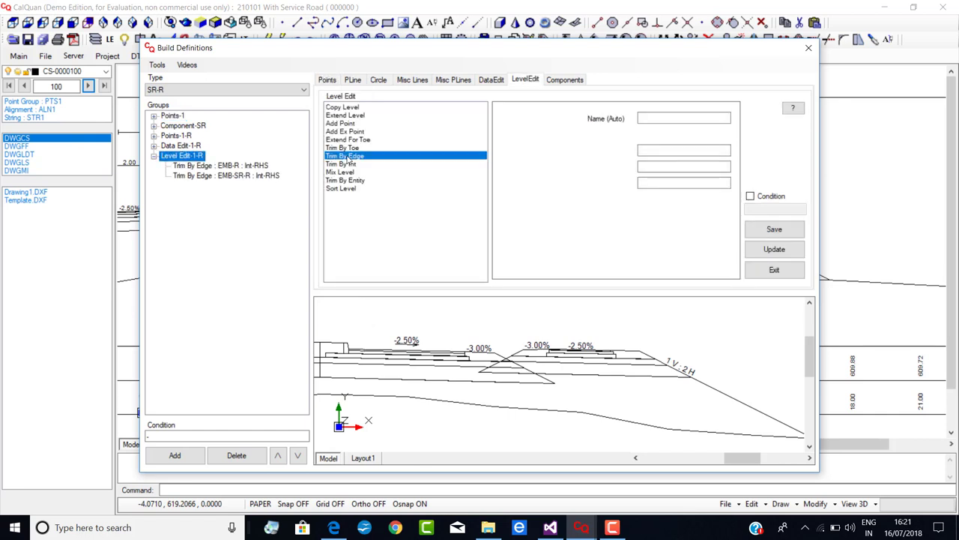
click(678, 151)
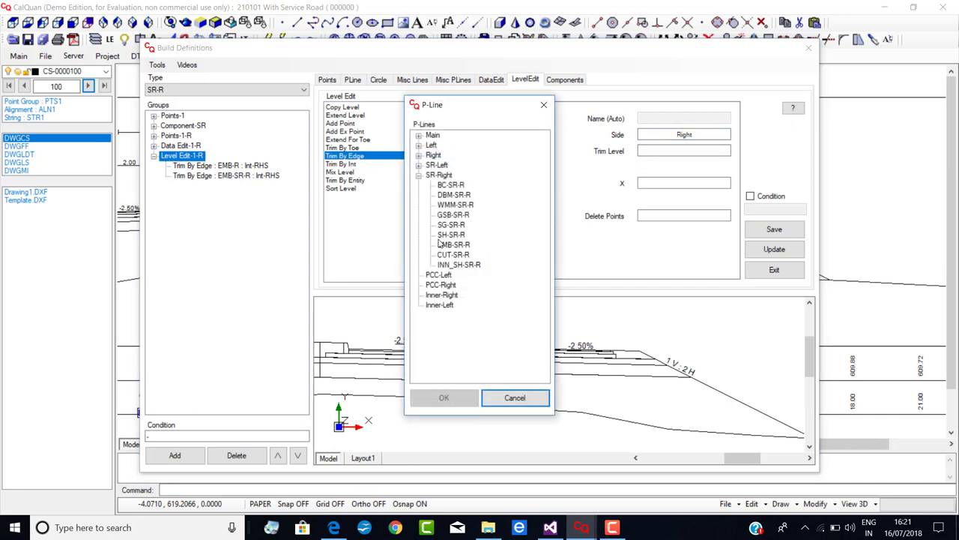
click(418, 155)
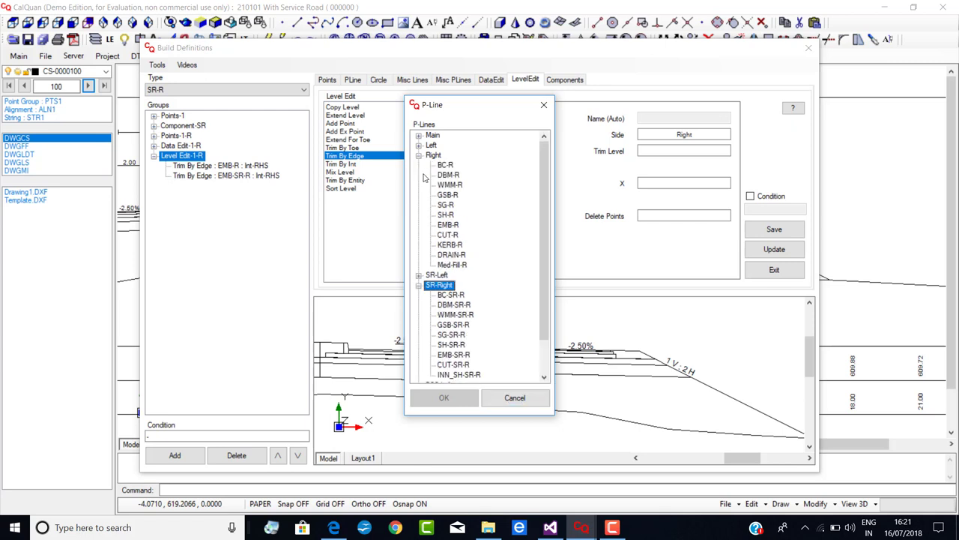
click(447, 207)
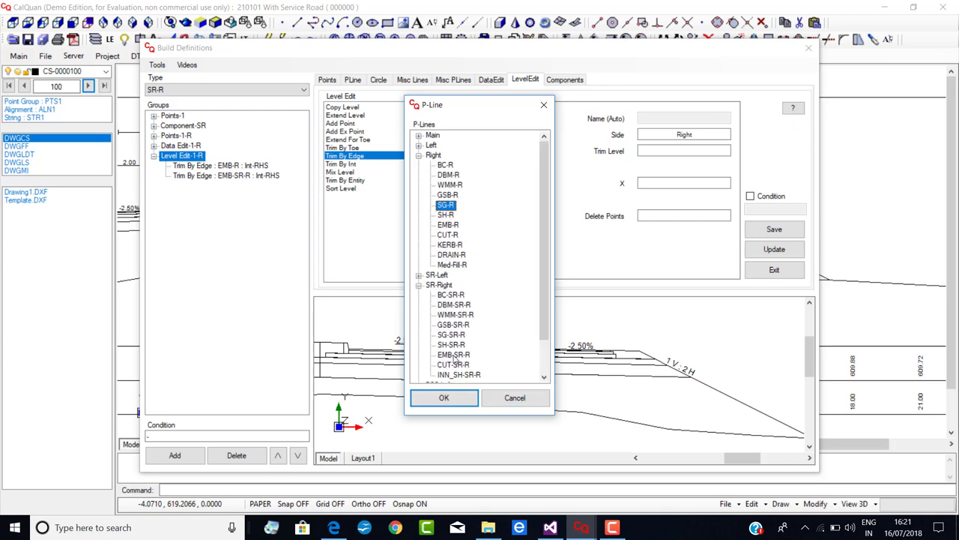
click(444, 398)
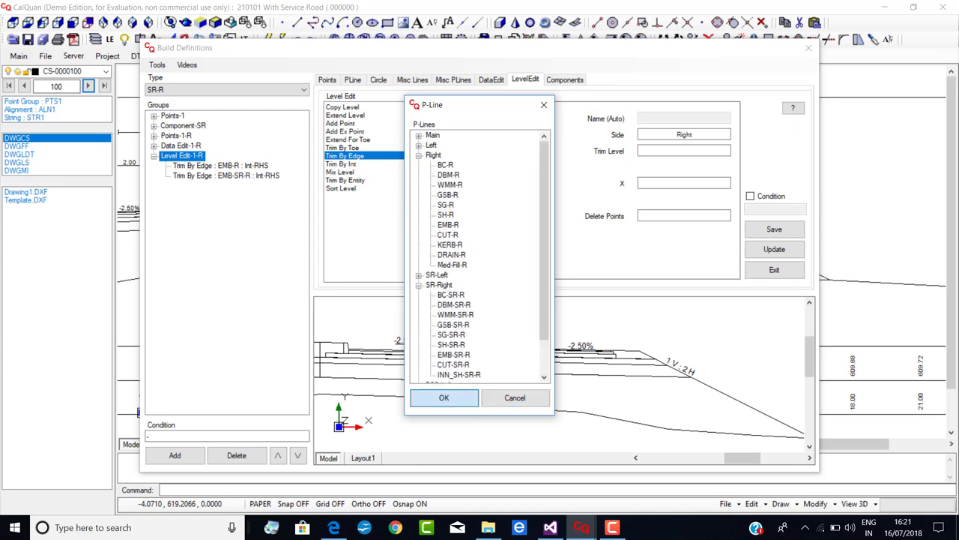
click(678, 183)
double_click(312, 191)
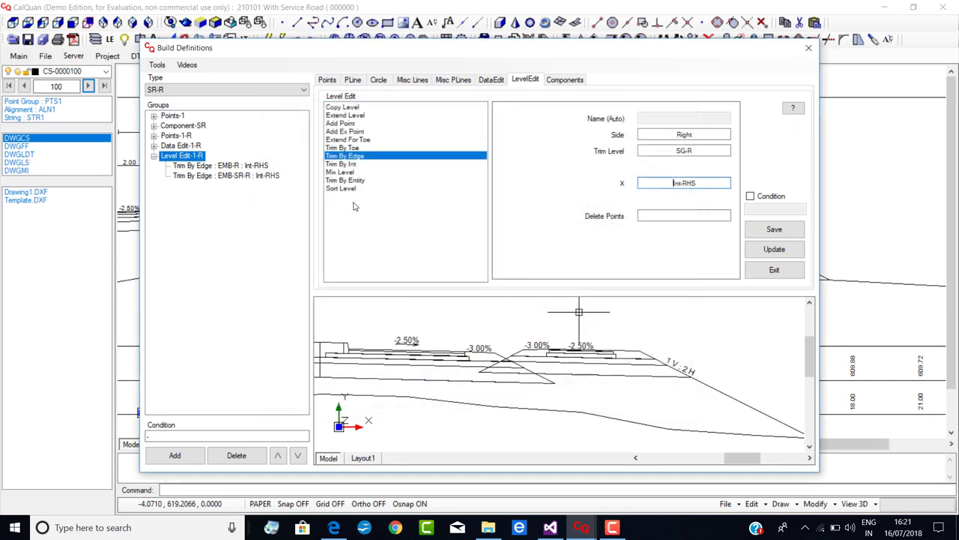
click(703, 216)
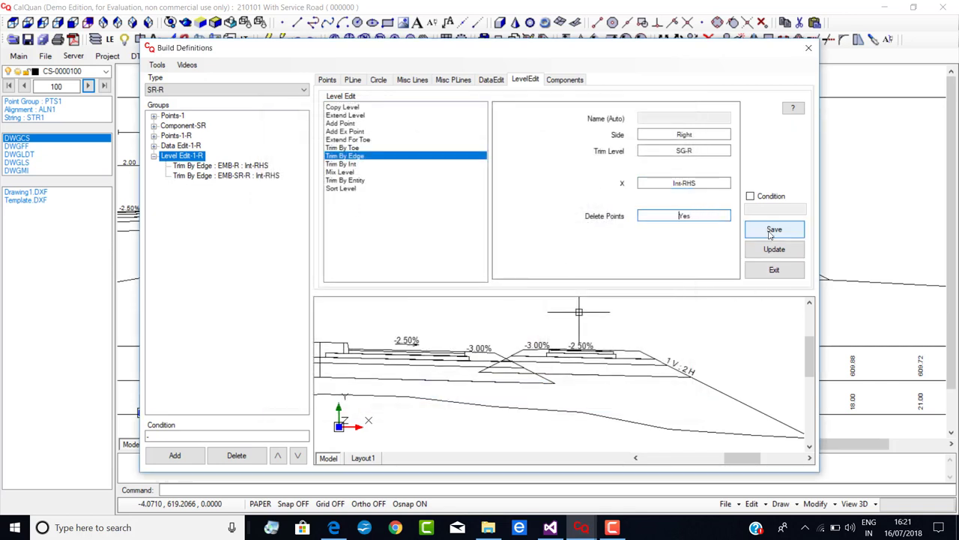
click(775, 230)
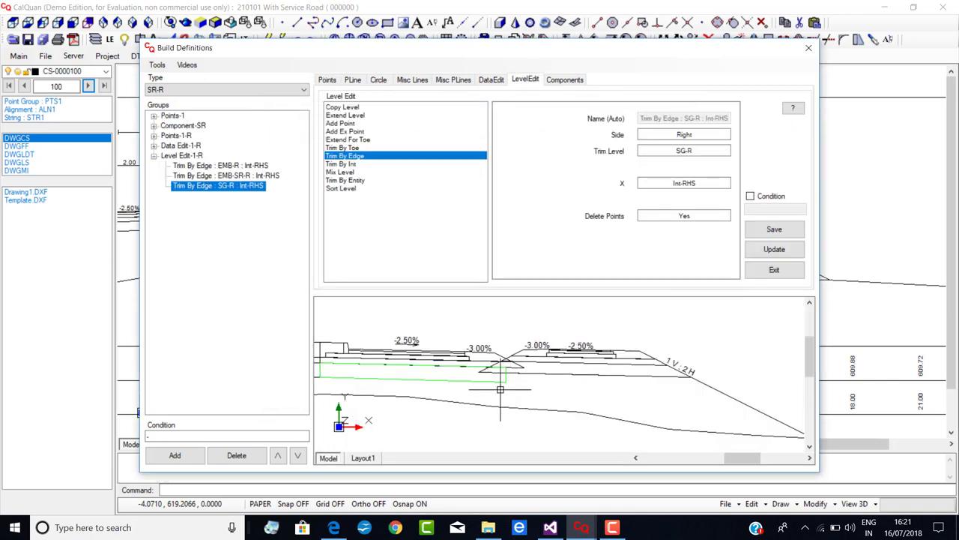
scroll(506, 384, up, 1)
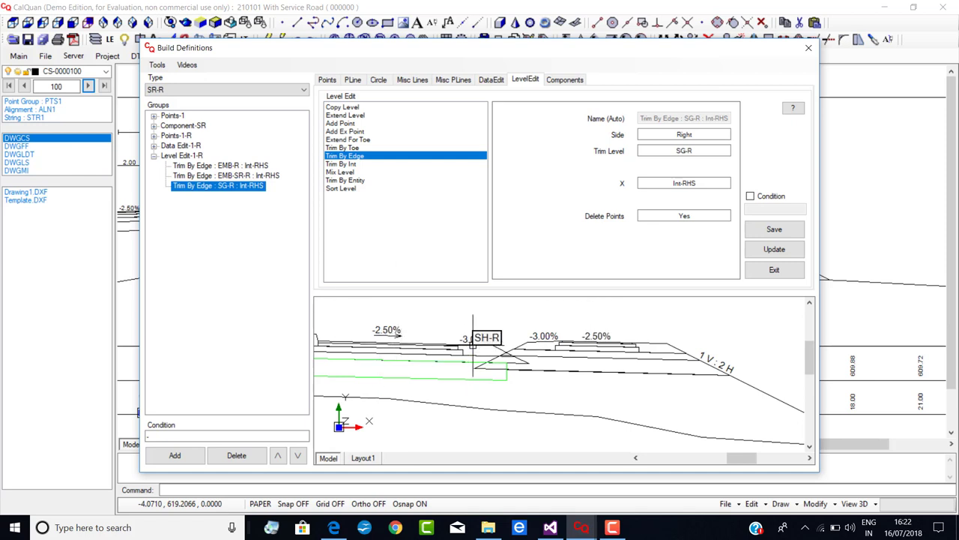
Save two more right-side Trim By Edge level edits at Int-RHS with point deletion, for trim levels SH-R and GSB-R.
click(684, 150)
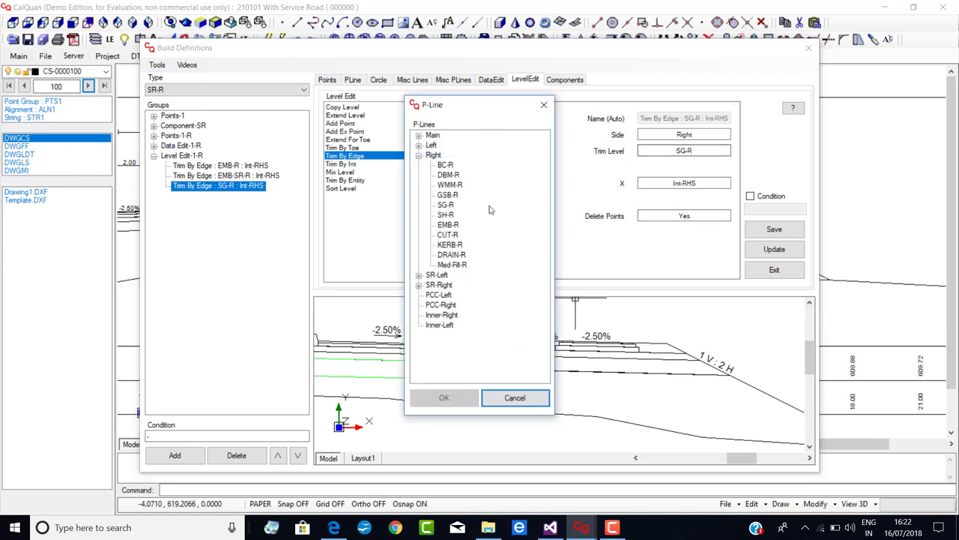
double_click(447, 215)
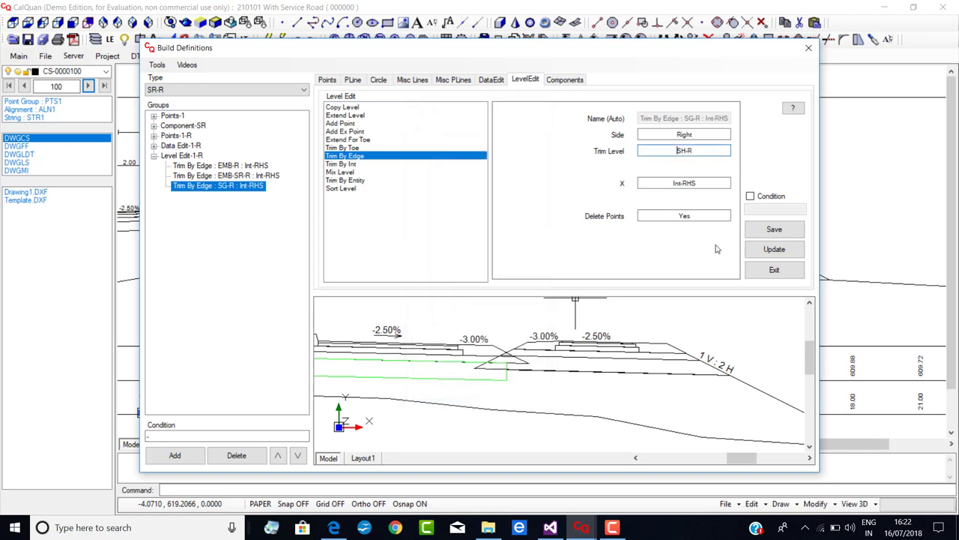
click(764, 230)
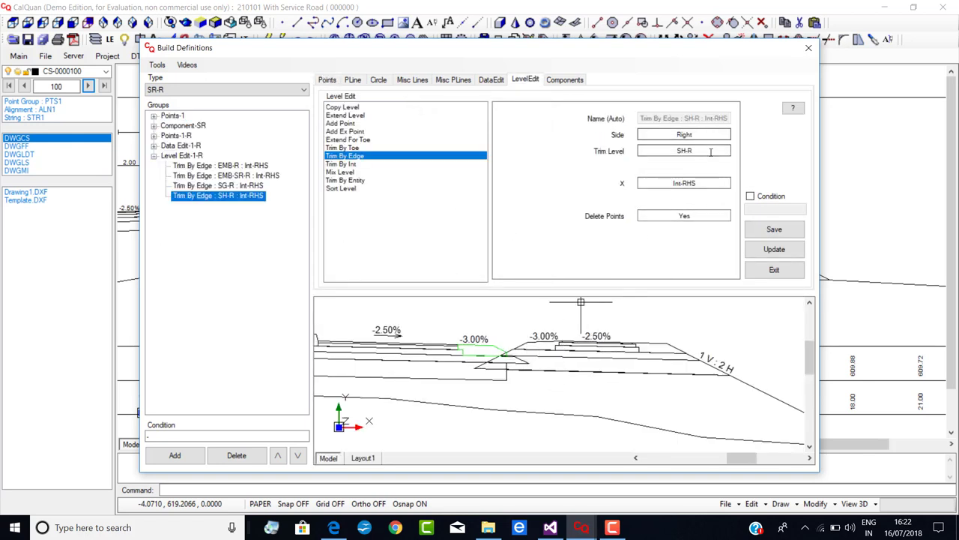
click(683, 151)
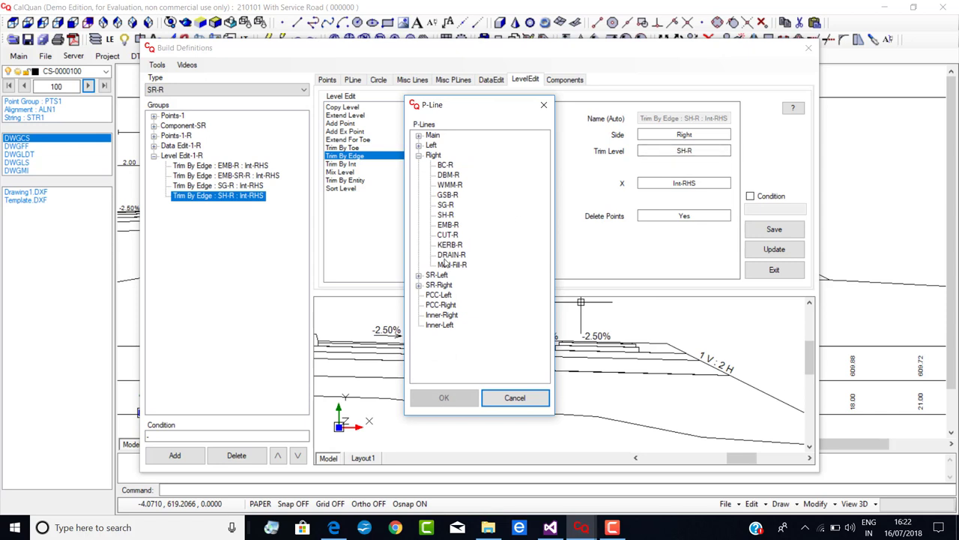
double_click(447, 195)
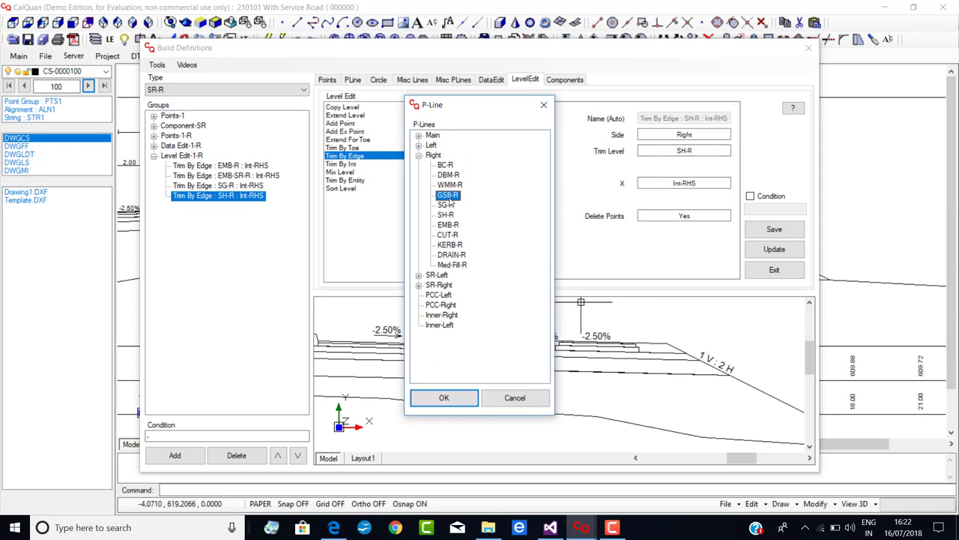
click(774, 230)
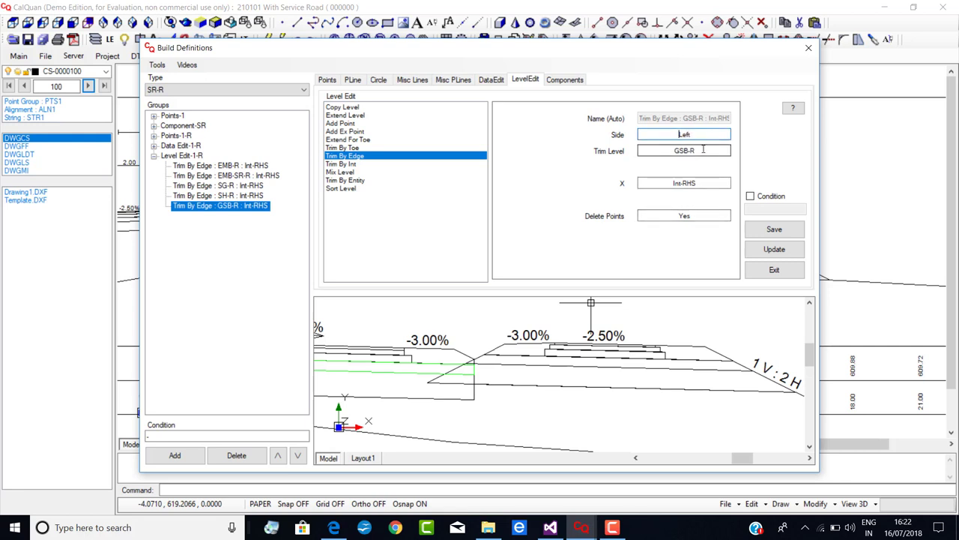
Add a Trim By Edge level edit for INN_SH-SR-R on side Left, with X Int-RHS and Delete Points Yes.
click(703, 149)
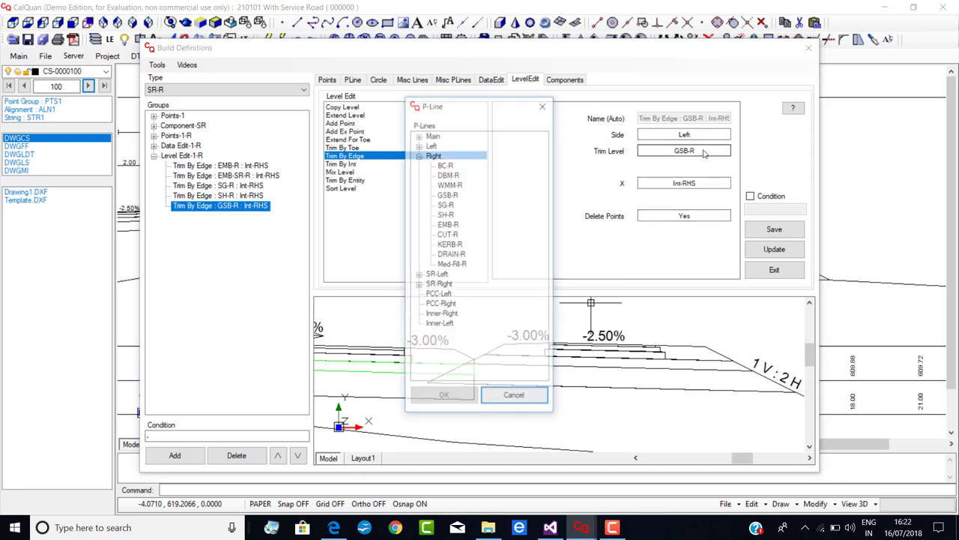
click(419, 284)
click(453, 346)
scroll(453, 346, down, 2)
click(458, 334)
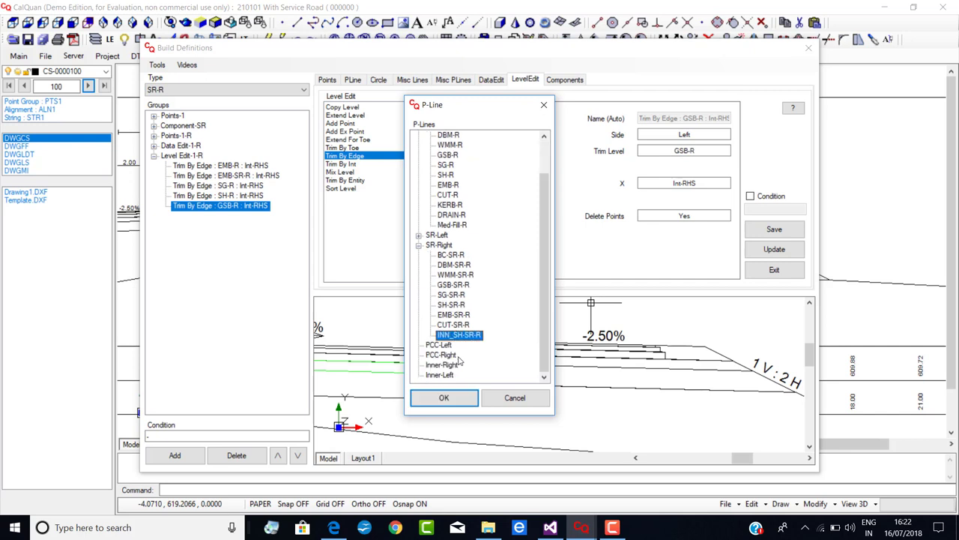
click(444, 397)
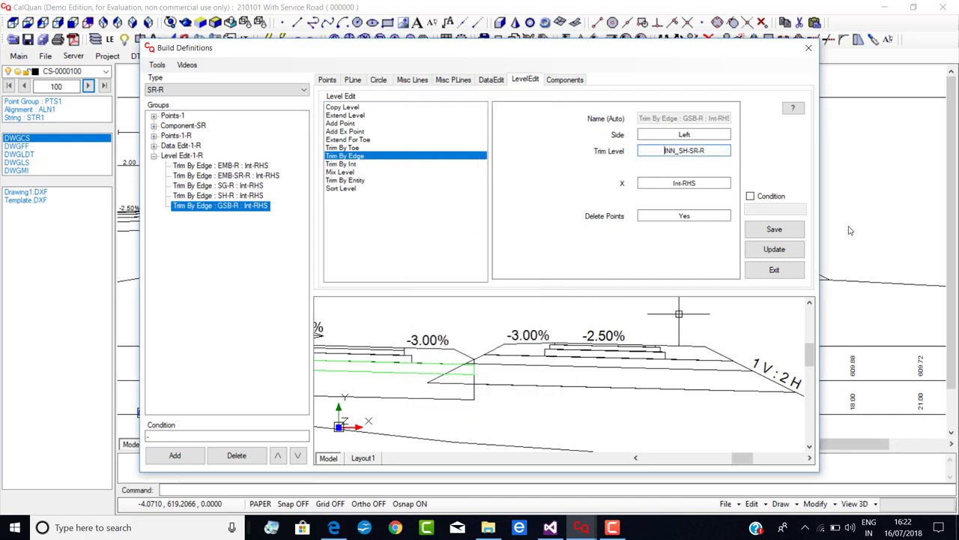
click(776, 231)
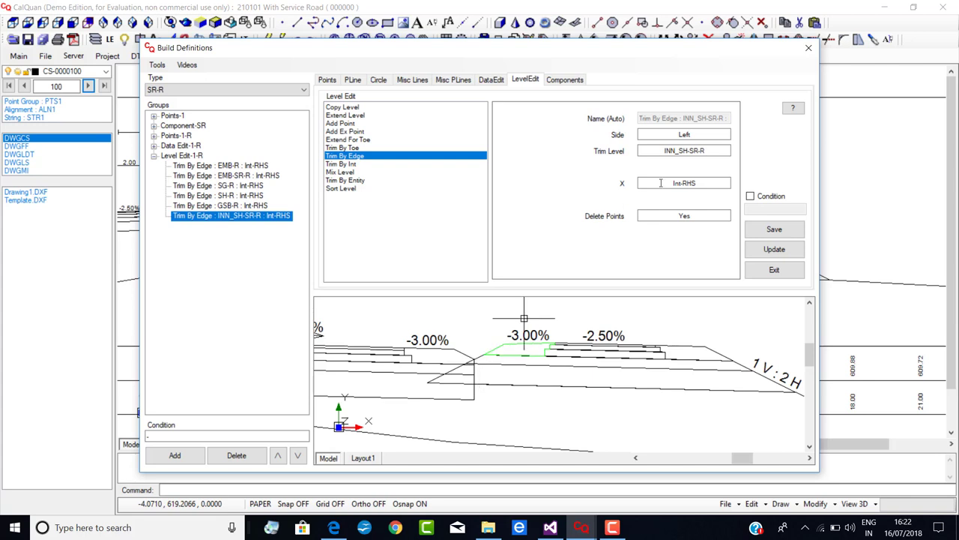
Save left-side Trim By Edge level edits at Int-RHS with point deletion for trim levels GSB-SR-R and SG-SR-R.
click(724, 151)
click(453, 215)
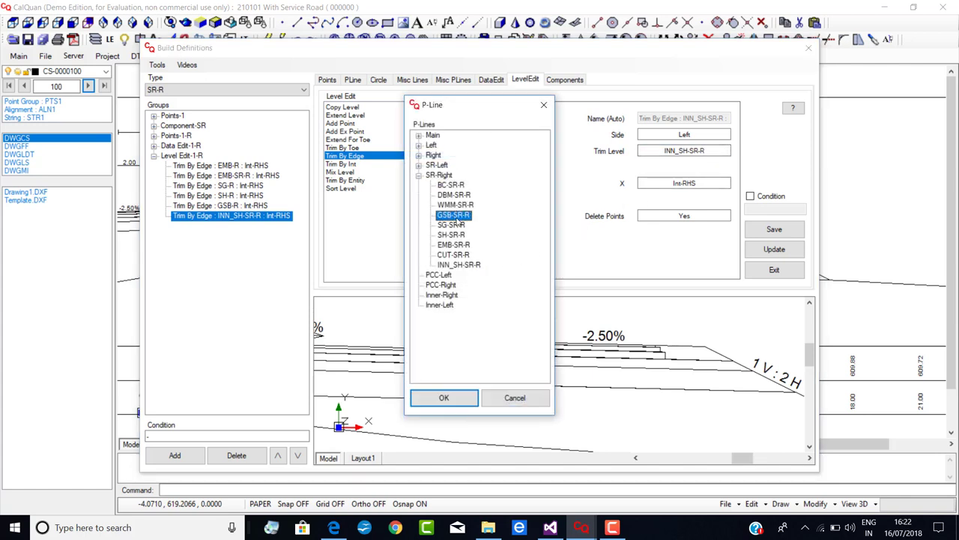
click(442, 398)
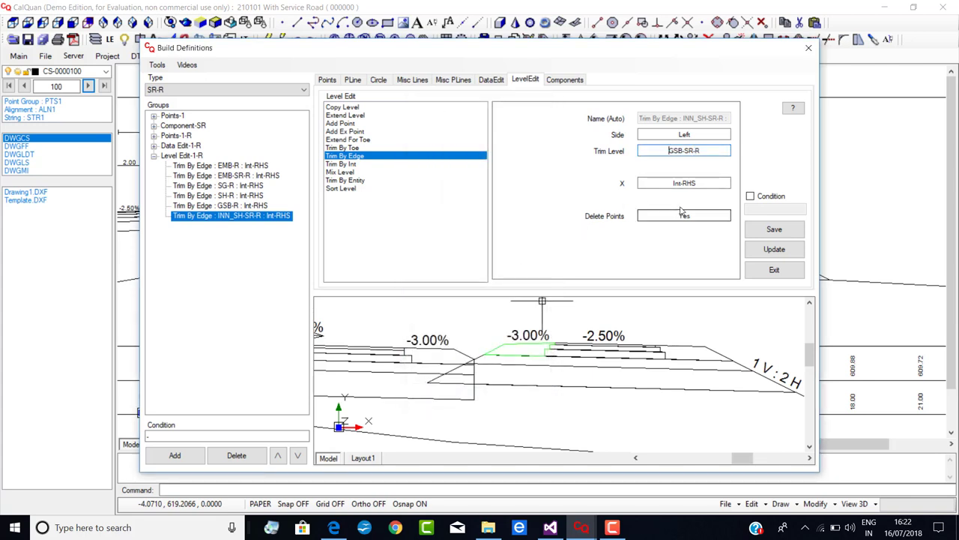
click(775, 230)
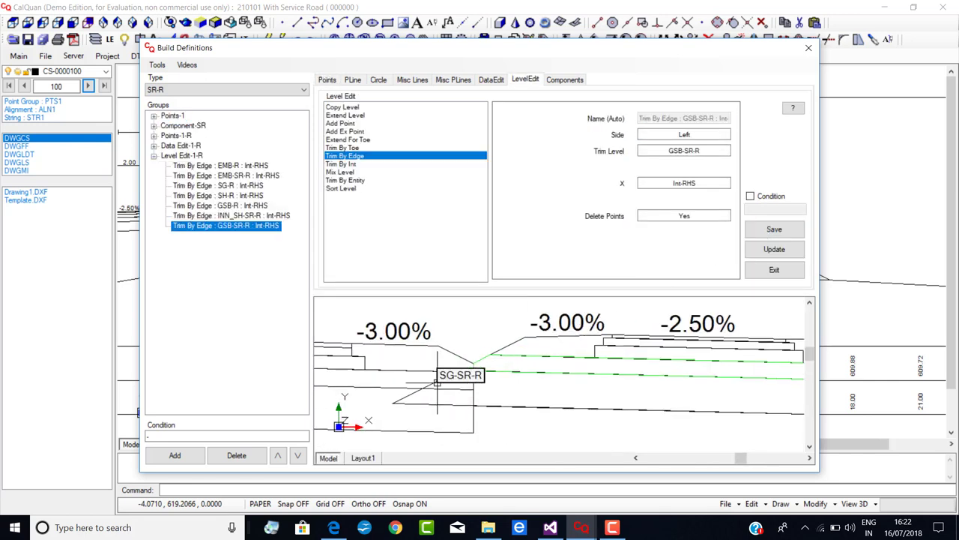
click(684, 150)
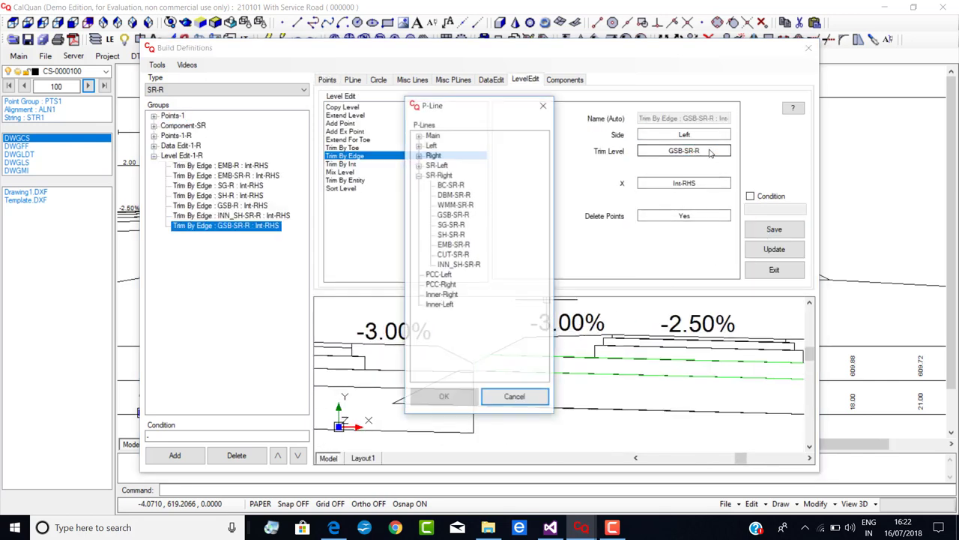
click(451, 225)
click(444, 397)
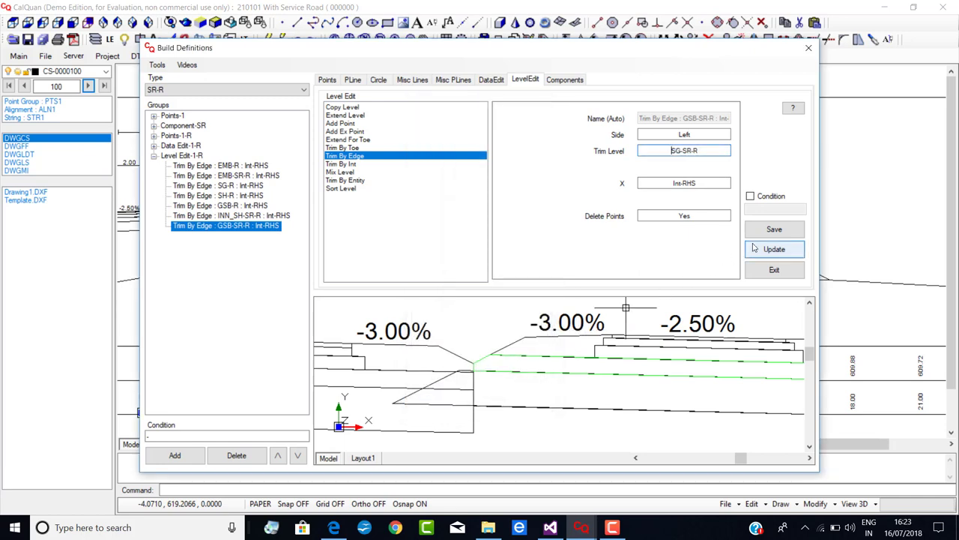
click(774, 228)
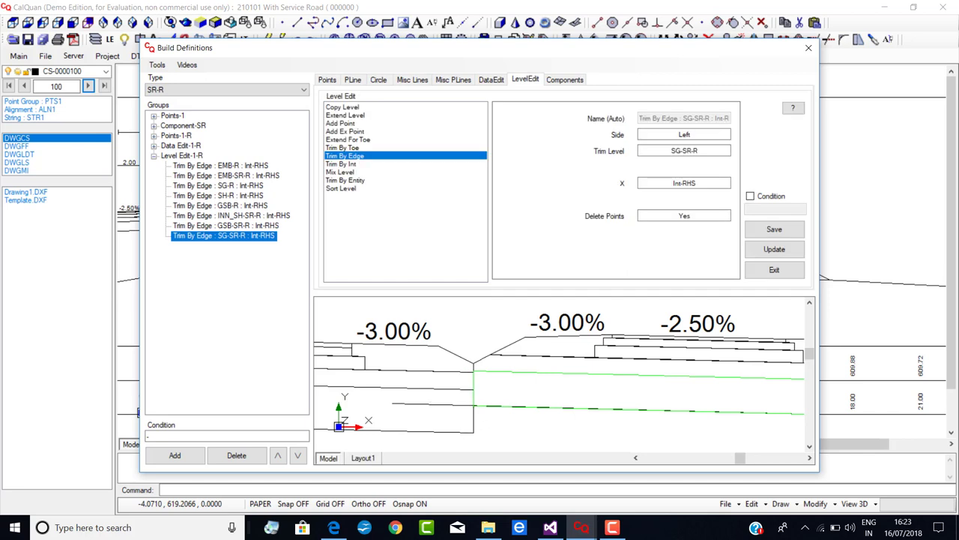
Add a left-side Trim By Edge level edit for CUT-SR-R at Int-RHS with point deletion and check the trimmed preview.
click(709, 152)
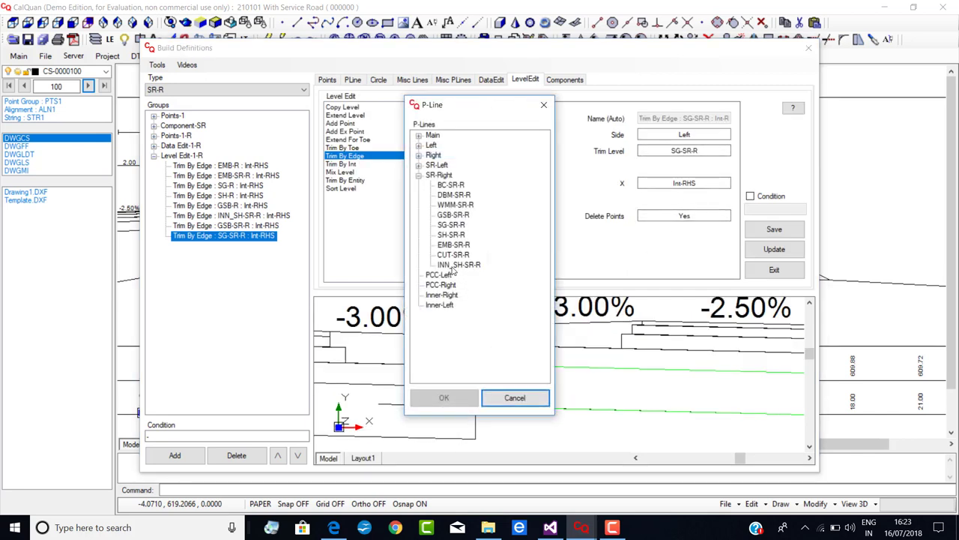
click(454, 255)
click(443, 397)
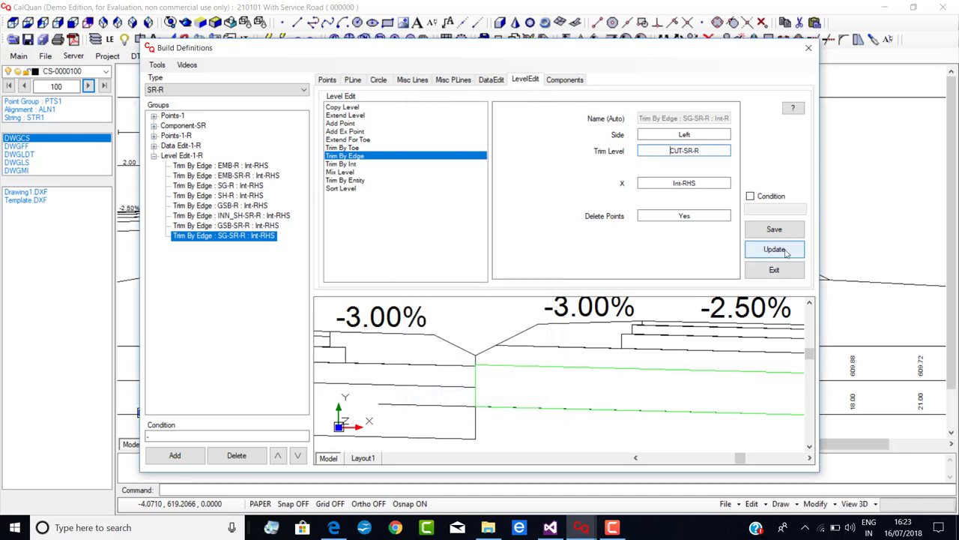
click(776, 230)
scroll(596, 372, down, 3)
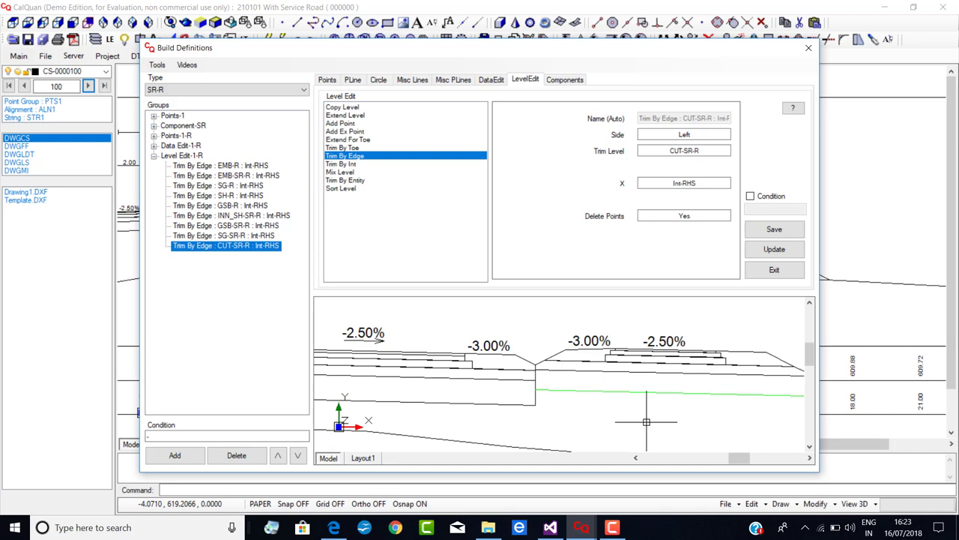
Reload the SR-R definition and expand its Points-1-R group to review the points it contains.
click(153, 135)
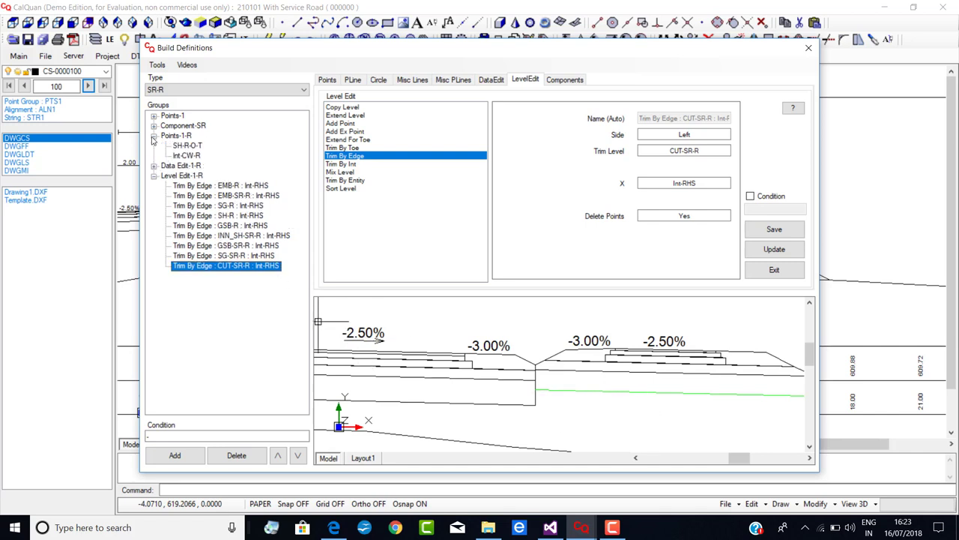
click(176, 91)
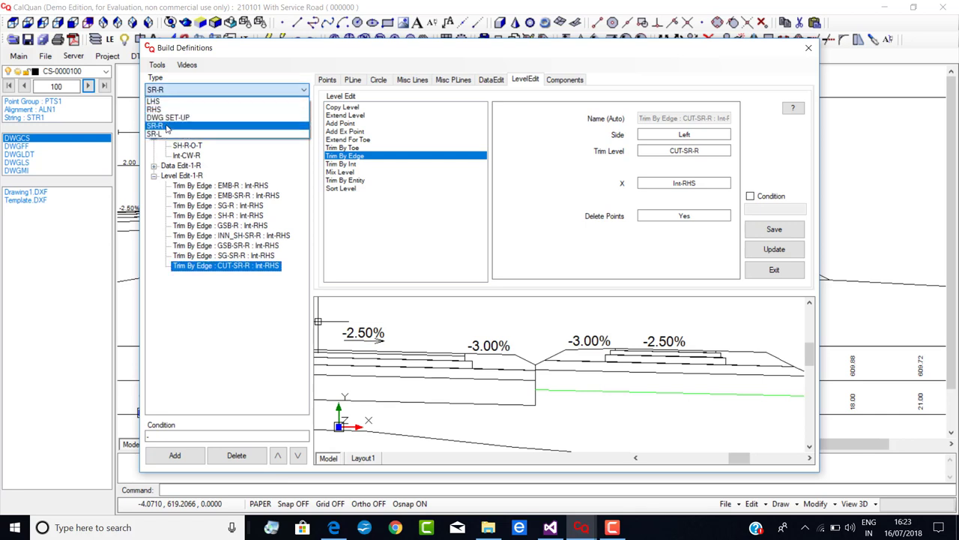
click(167, 127)
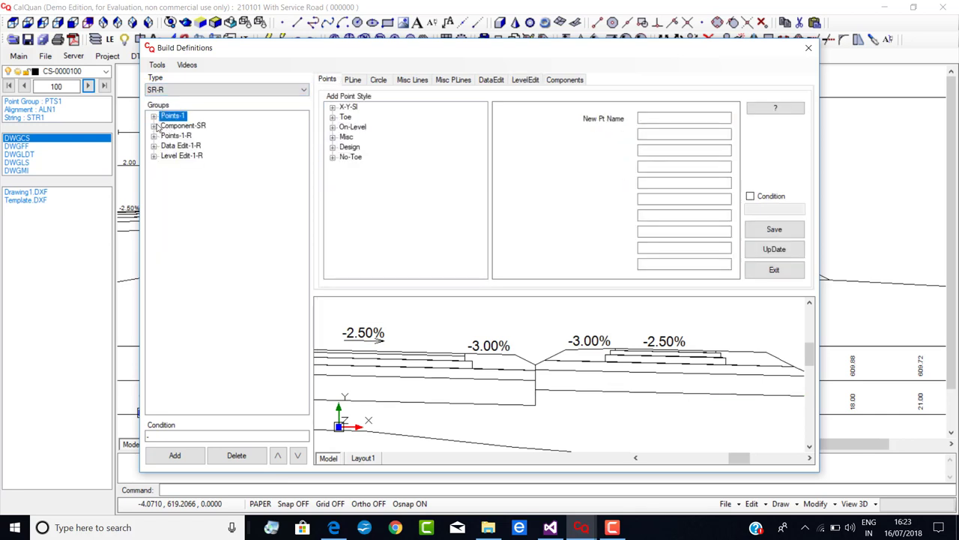
click(153, 136)
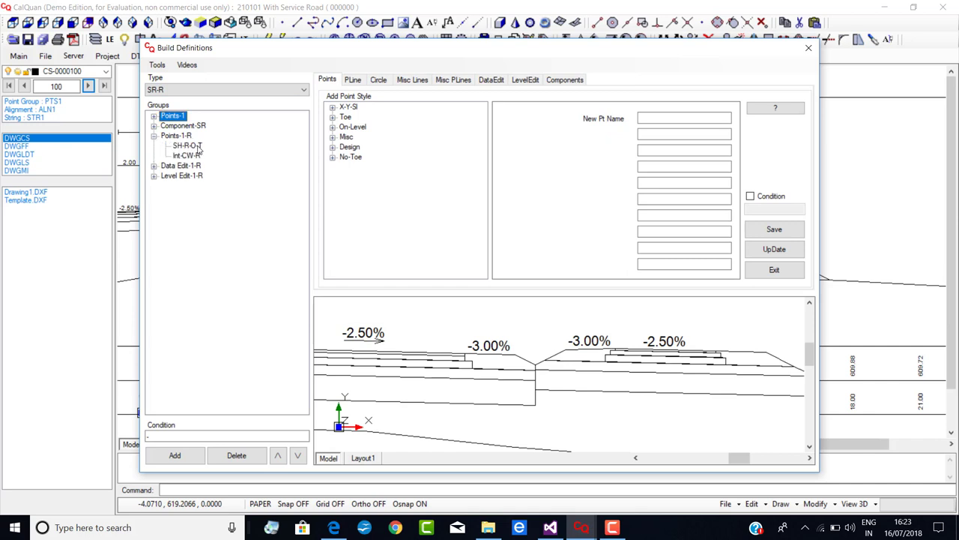
Review the settings of points SH-R-O-T and Int-CW-R and of the XY data edit 100 in the SR-R definition.
click(197, 147)
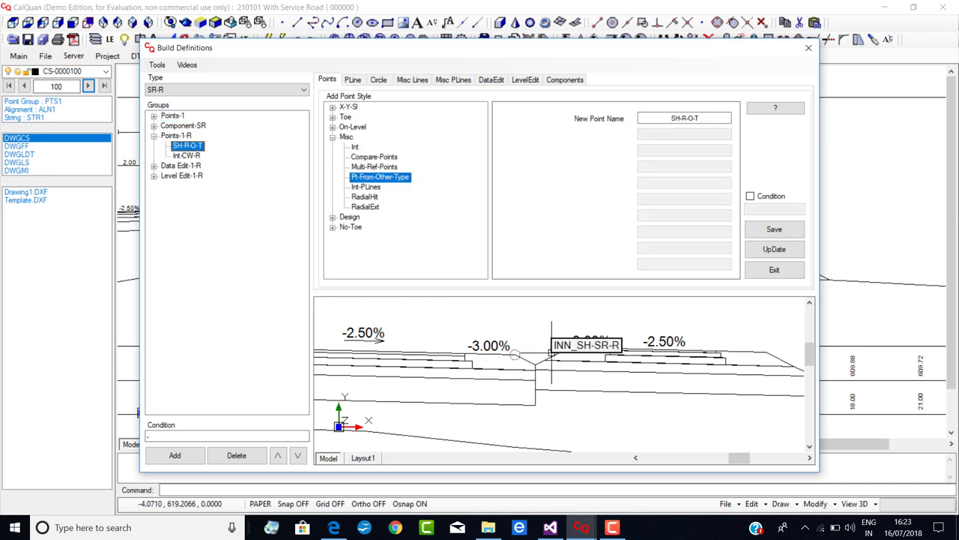
click(186, 155)
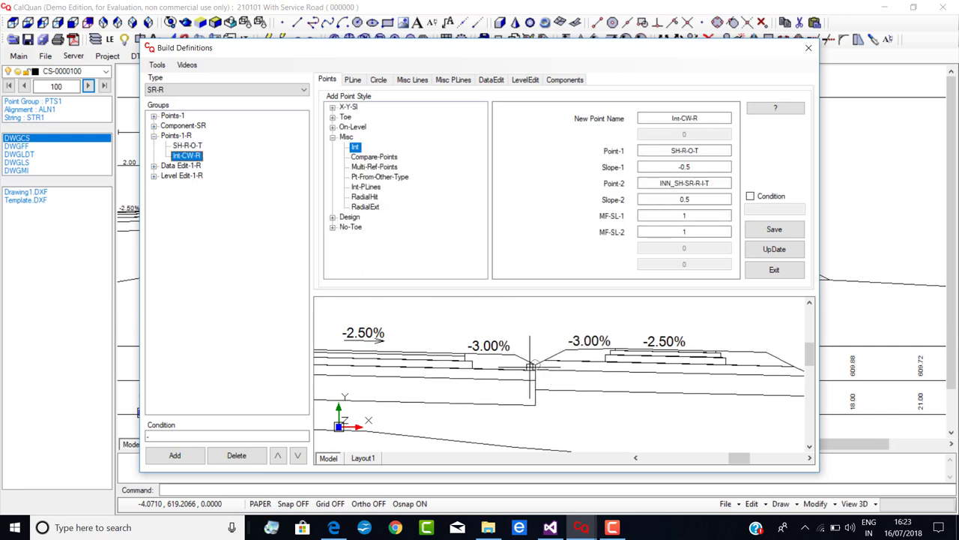
click(154, 165)
click(179, 175)
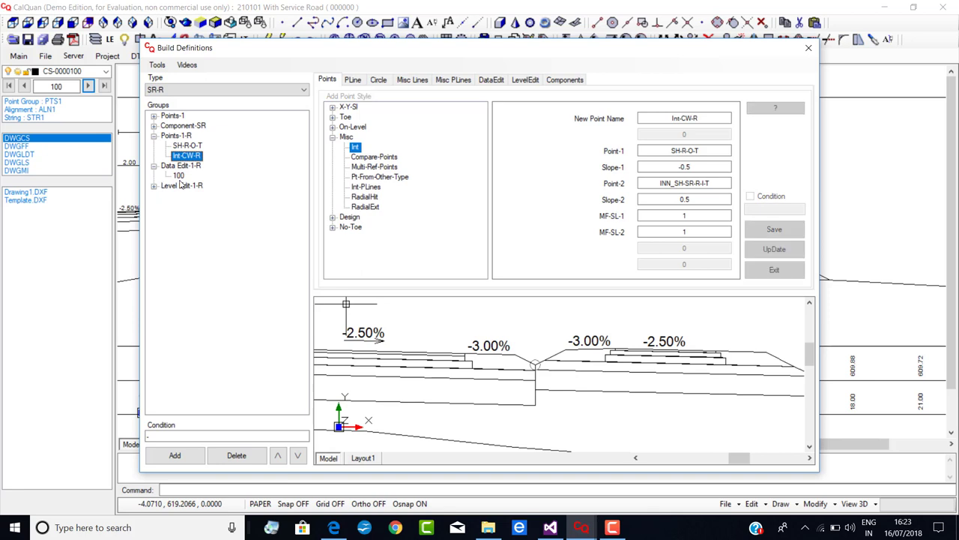
drag(697, 216, 672, 216)
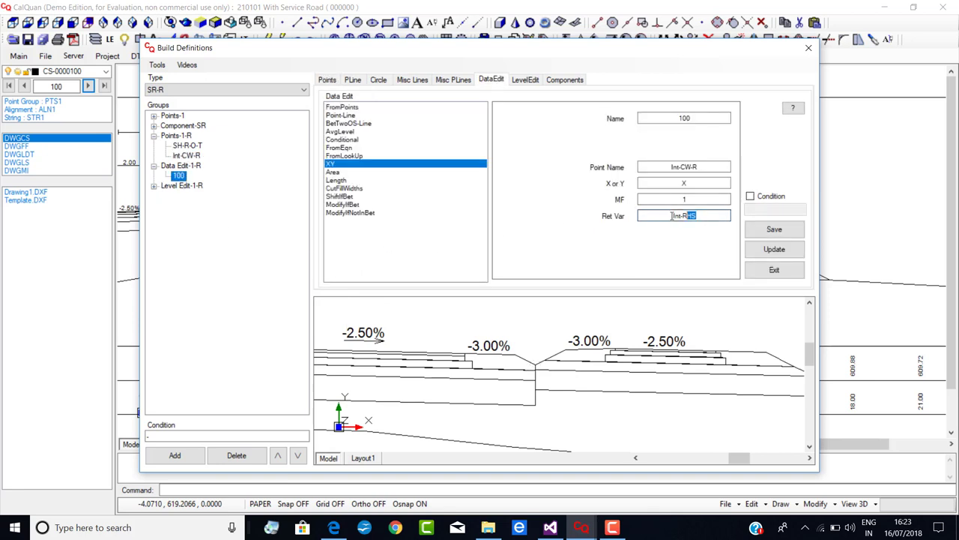
Review the Trim By Edge level edits for EMB-R, EMB-SR-R and SG-R in Level Edit-1-R, and close the build definitions.
click(154, 186)
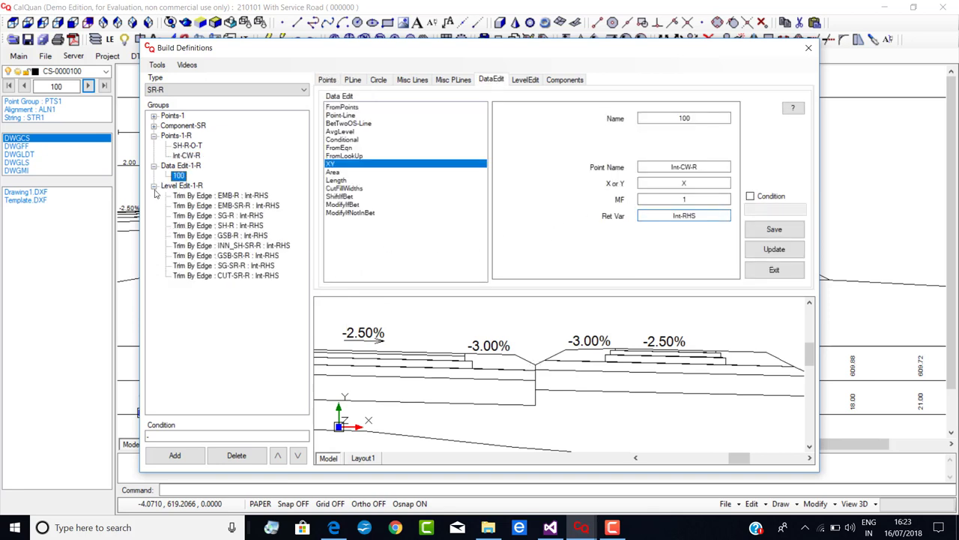
click(192, 196)
click(194, 205)
click(195, 215)
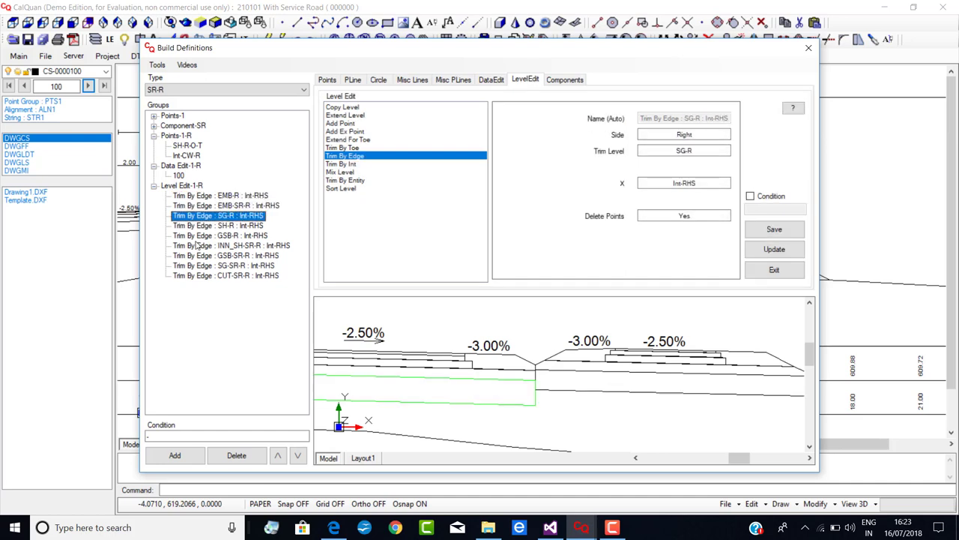
click(809, 48)
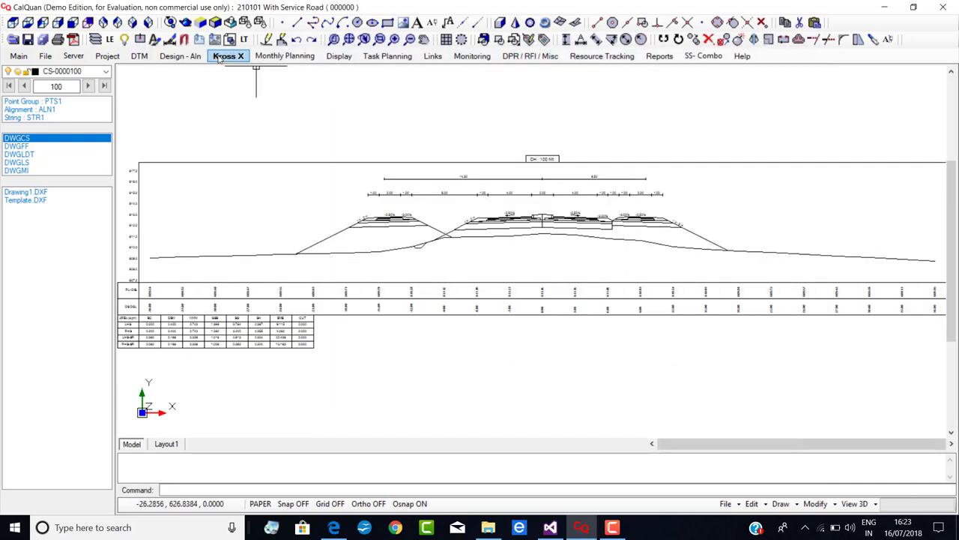
Check the order of the RHS and SR-R types in the chainage type assignments, and close the Types window.
click(229, 57)
click(239, 150)
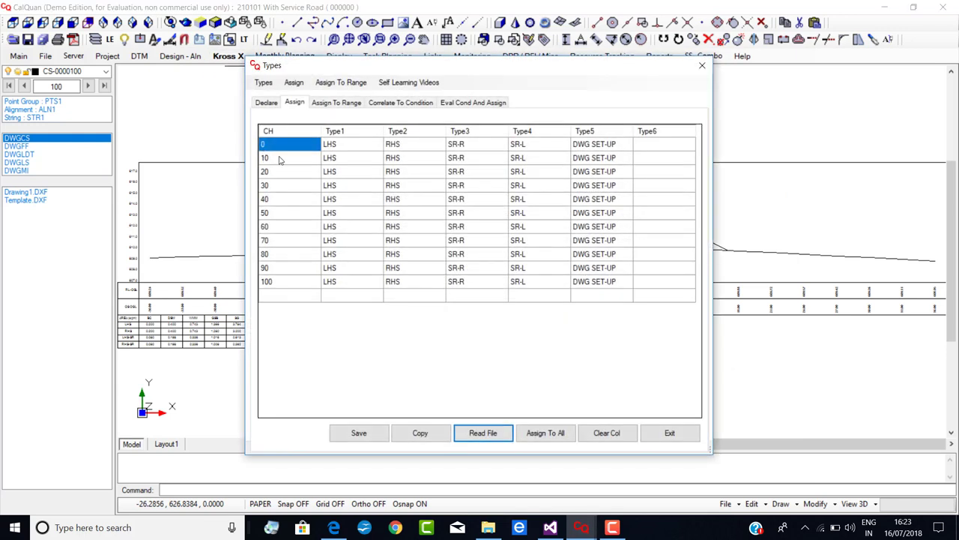
click(408, 147)
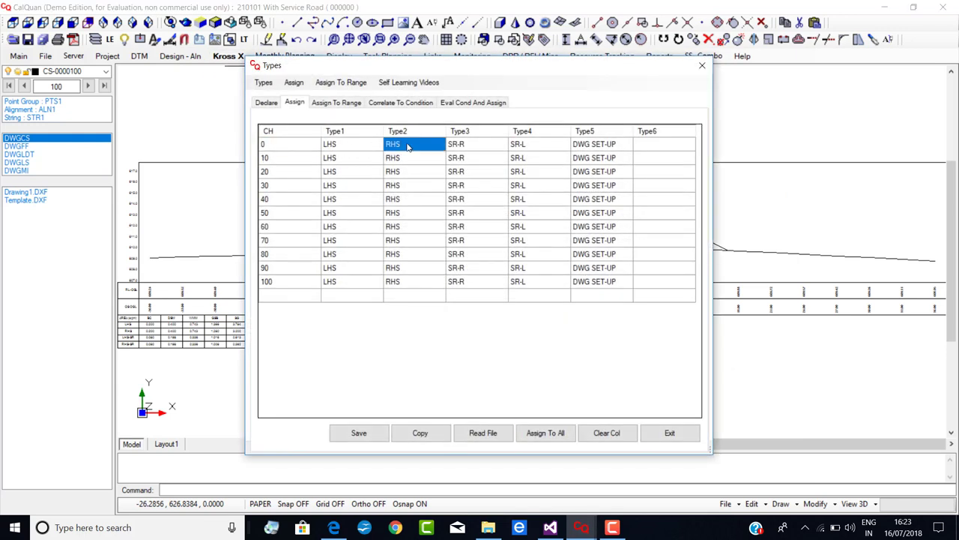
click(461, 145)
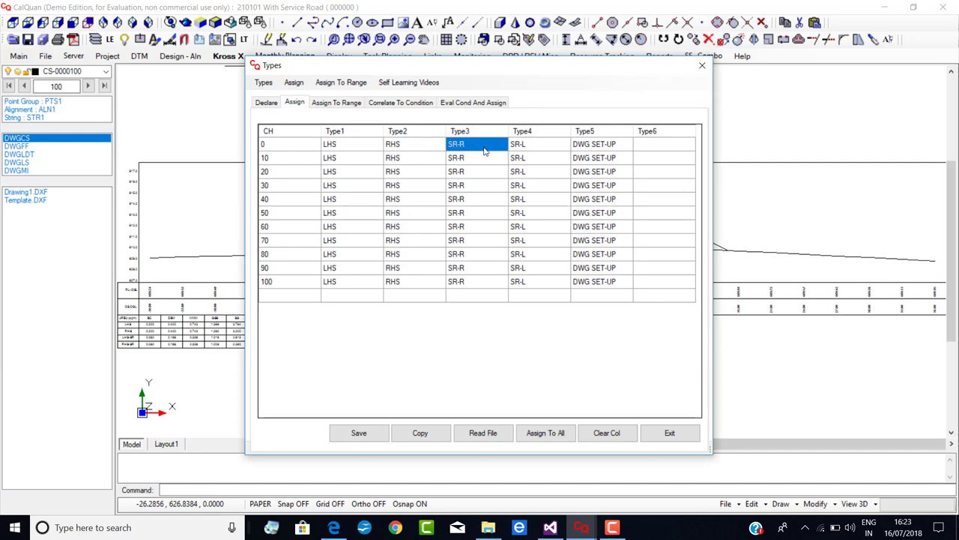
click(399, 149)
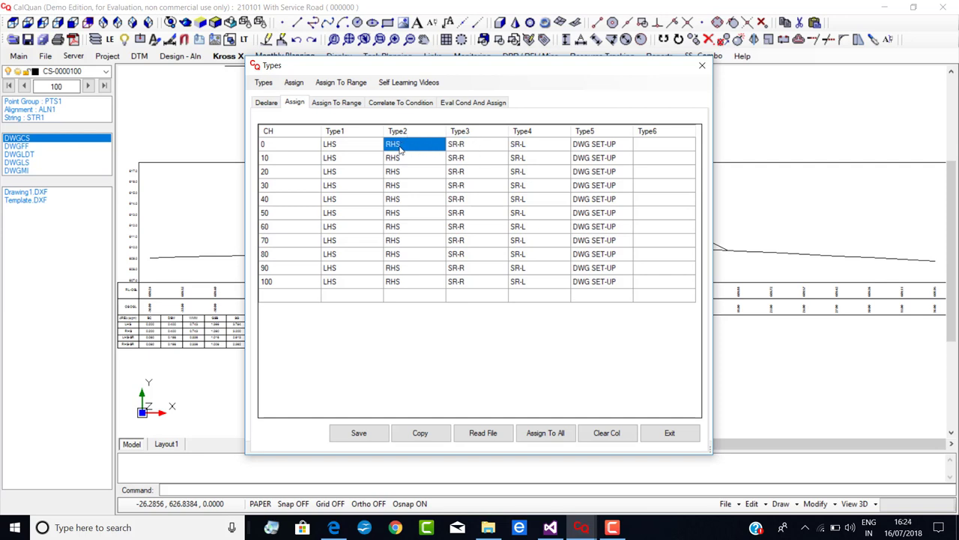
click(703, 67)
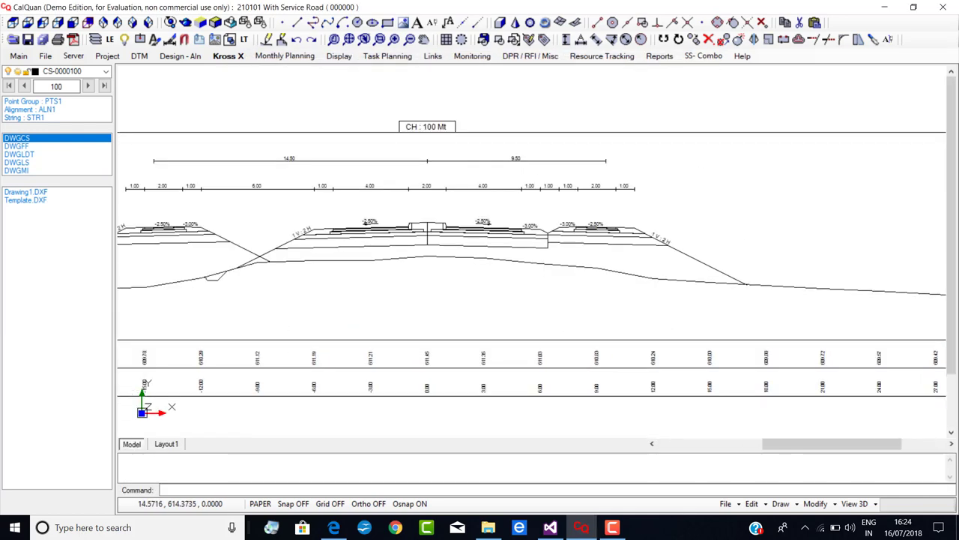
Examine the trimmed junction between the right carriageway and service road in the cross-section at chainage 100.
scroll(701, 204, up, 2)
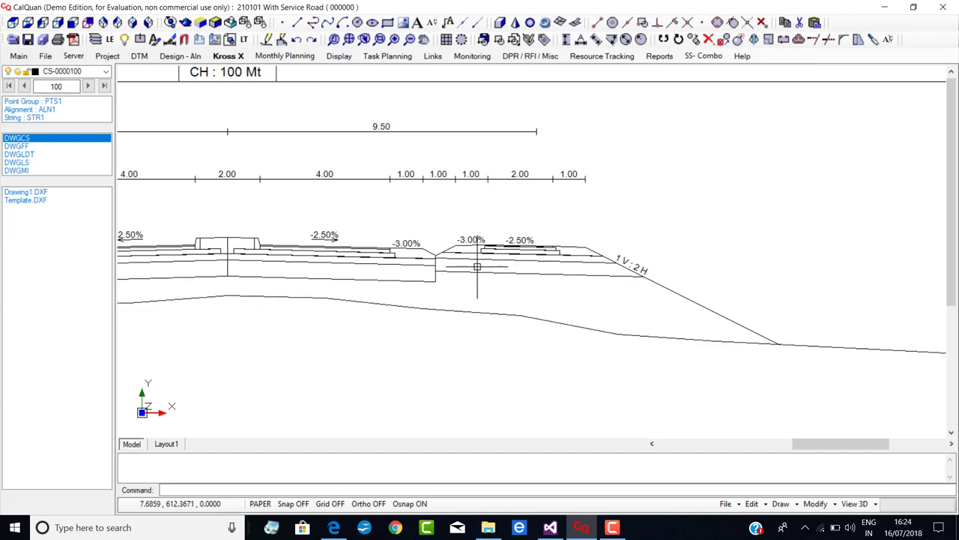
scroll(538, 265, up, 2)
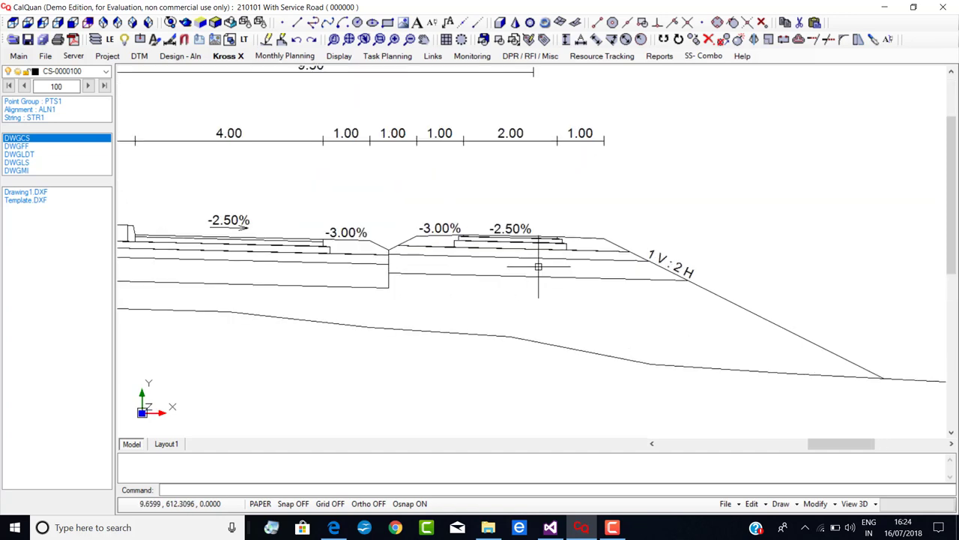